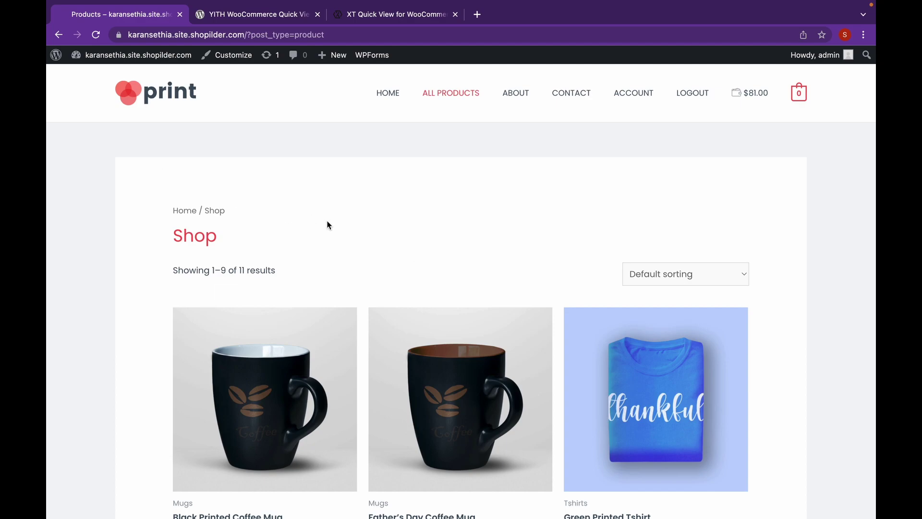
Download the YITH WooCommerce Quick View zip from wordpress.org, then return to the admin Plugins list
{"action": "left_click", "coordinate": [176, 56]}
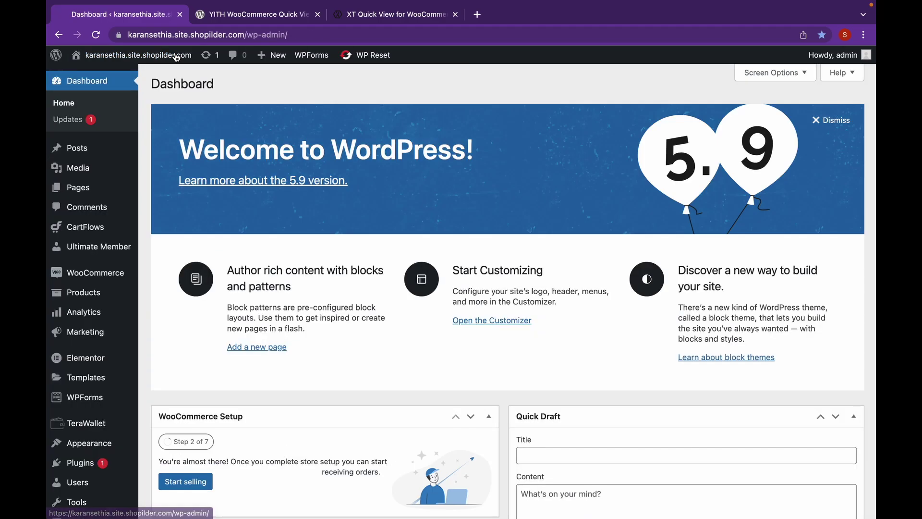
{"action": "left_click", "coordinate": [69, 473]}
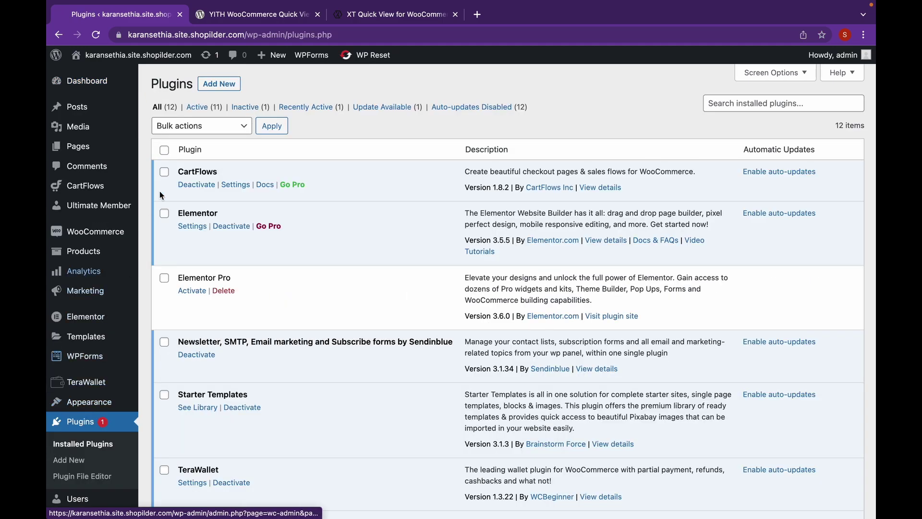
{"action": "left_click", "coordinate": [253, 13]}
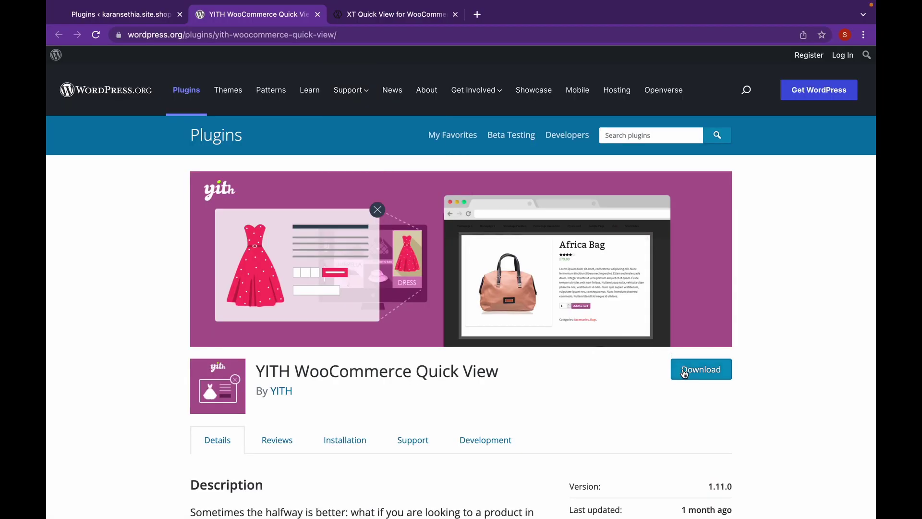
{"action": "left_click", "coordinate": [684, 373]}
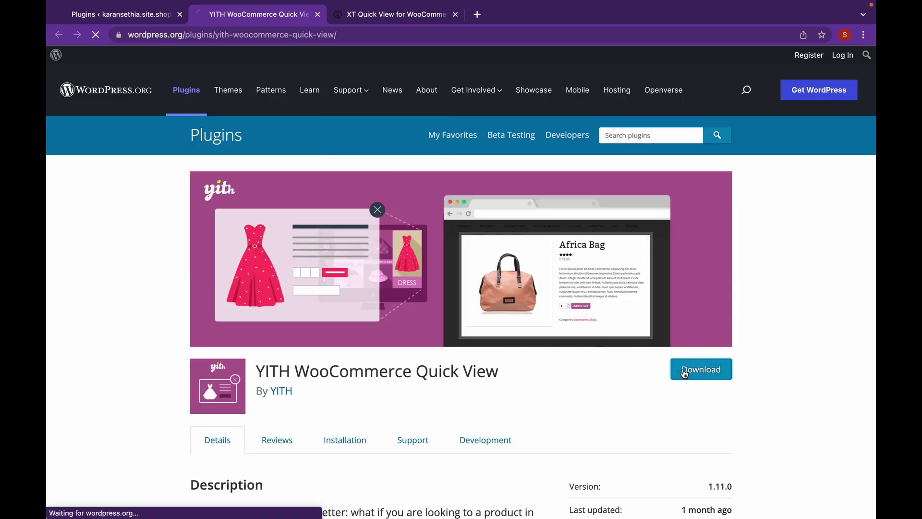
{"action": "scroll", "coordinate": [684, 373], "scroll_direction": "down", "scroll_amount": 1}
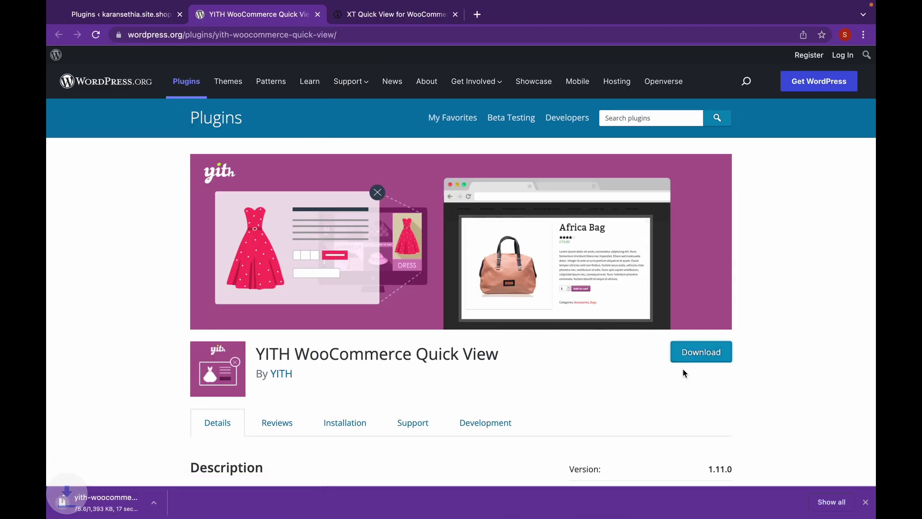
{"action": "left_click", "coordinate": [128, 15]}
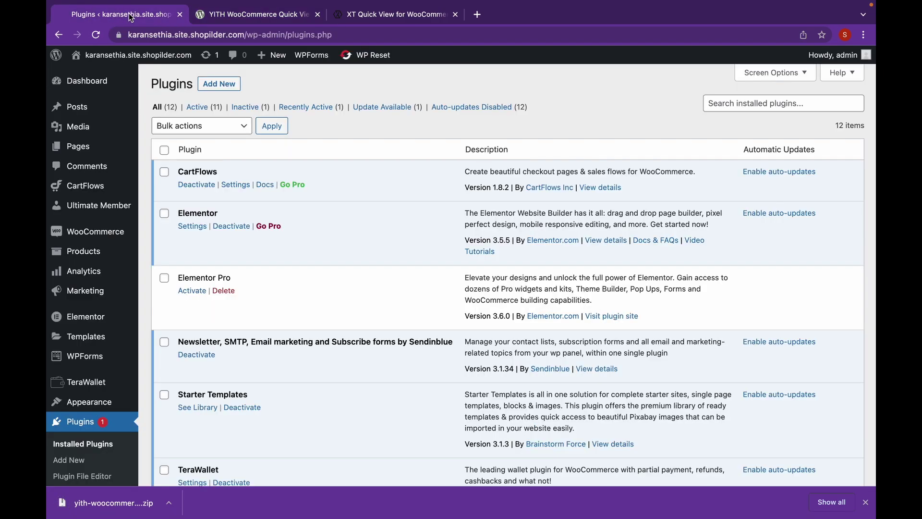
Upload and install yith-woocommerce-quick-view.1.11.0 (1).zip through Add New > Upload Plugin
{"action": "left_click", "coordinate": [222, 86]}
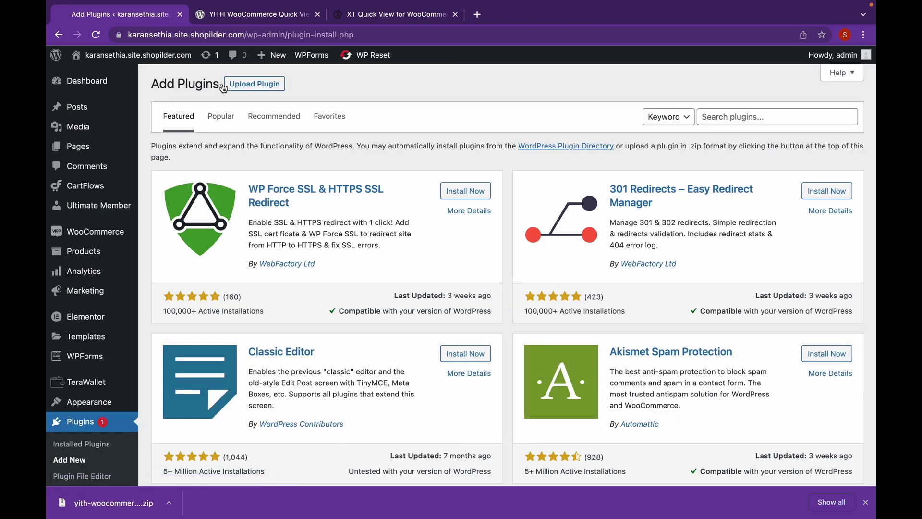
{"action": "left_click", "coordinate": [252, 86]}
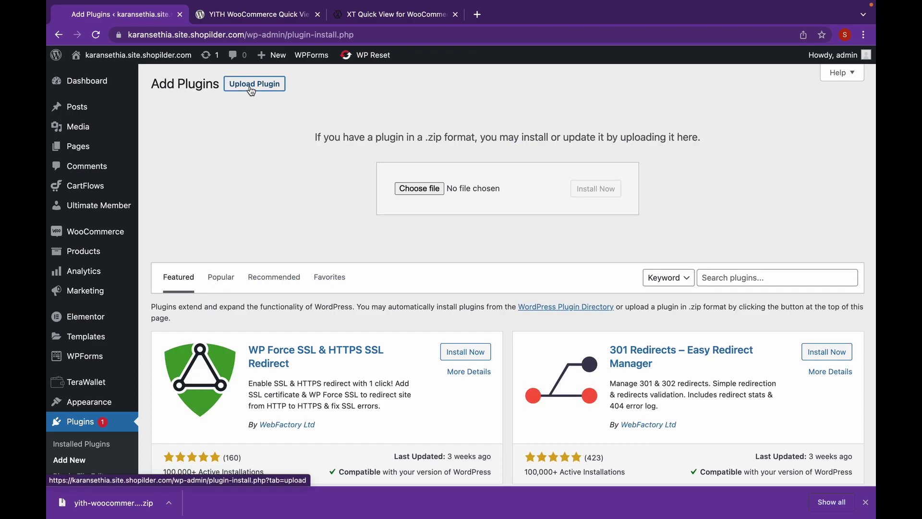
{"action": "left_click", "coordinate": [419, 189]}
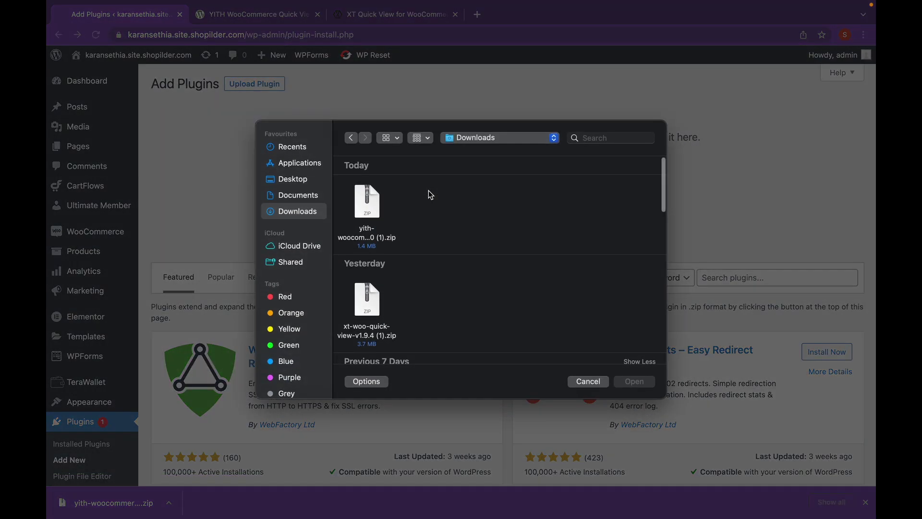
{"action": "left_click", "coordinate": [375, 219]}
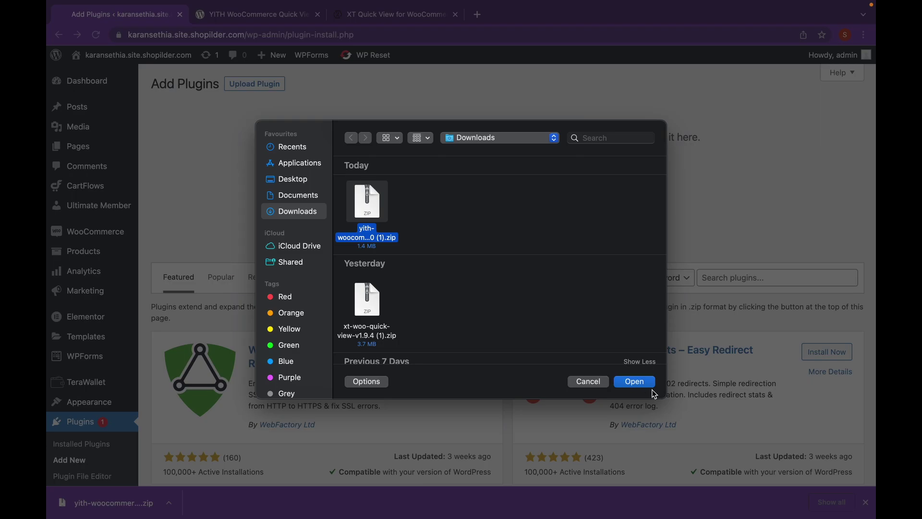
{"action": "left_click", "coordinate": [636, 386]}
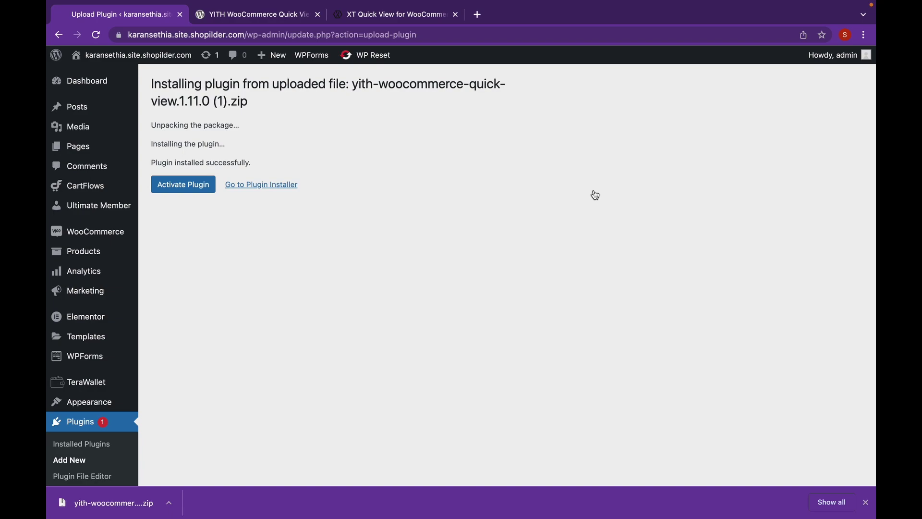
Activate the YITH Quick View plugin, which adds a new YITH sidebar menu
{"action": "left_click", "coordinate": [180, 191]}
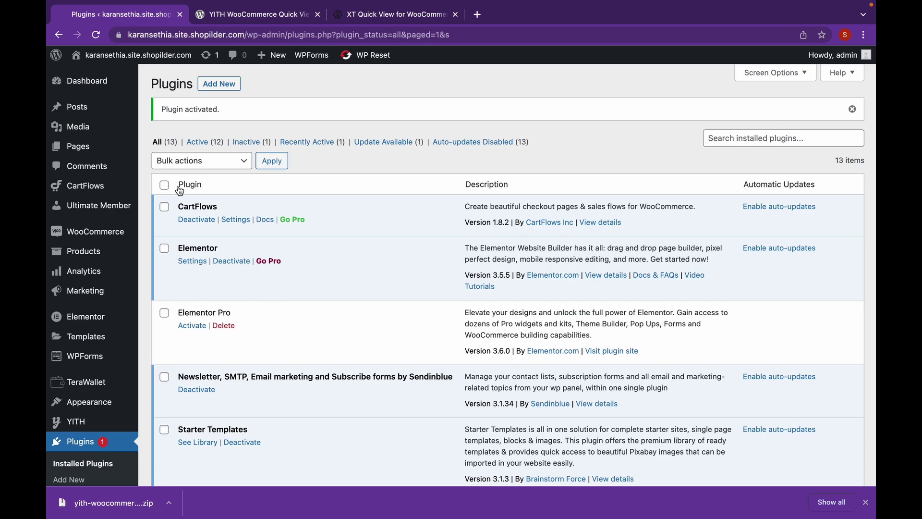
{"action": "mouse_move", "coordinate": [80, 419]}
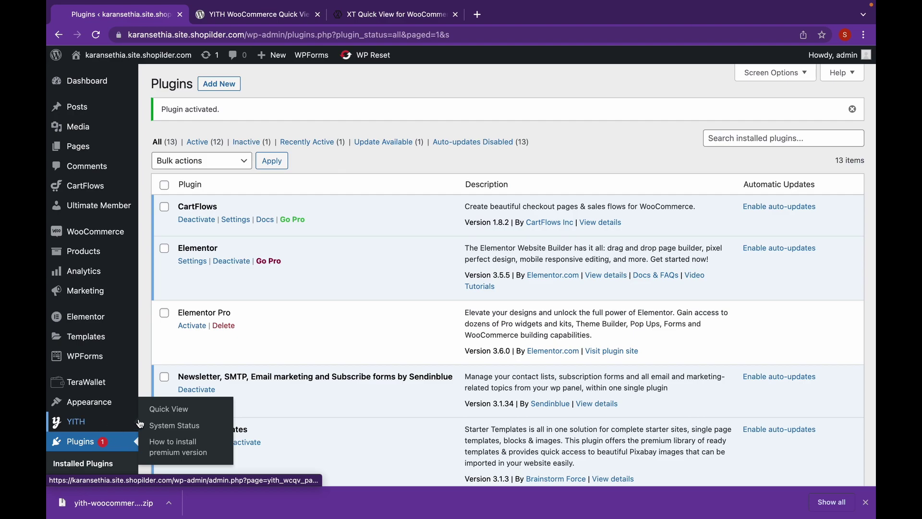
In the YITH Quick View settings, turn the mobile option on and then back off
{"action": "left_click", "coordinate": [191, 409]}
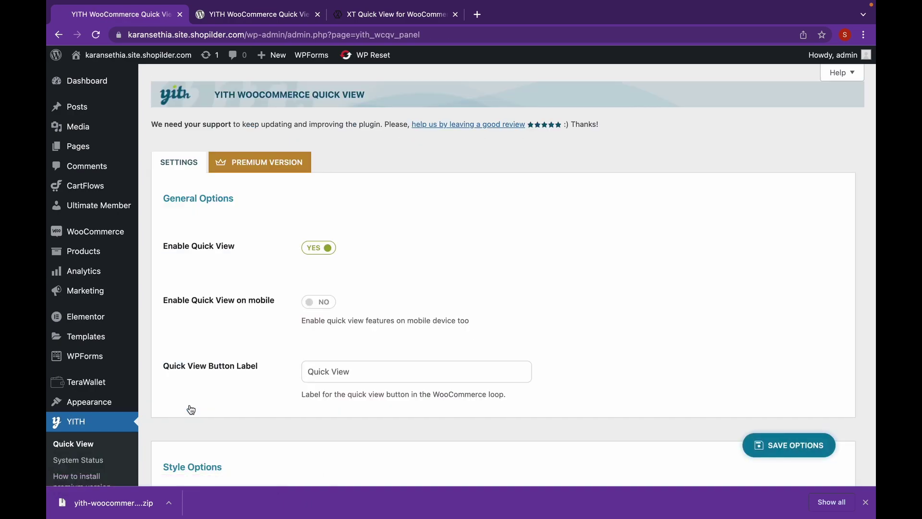
{"action": "scroll", "coordinate": [375, 313], "scroll_direction": "down", "scroll_amount": 1}
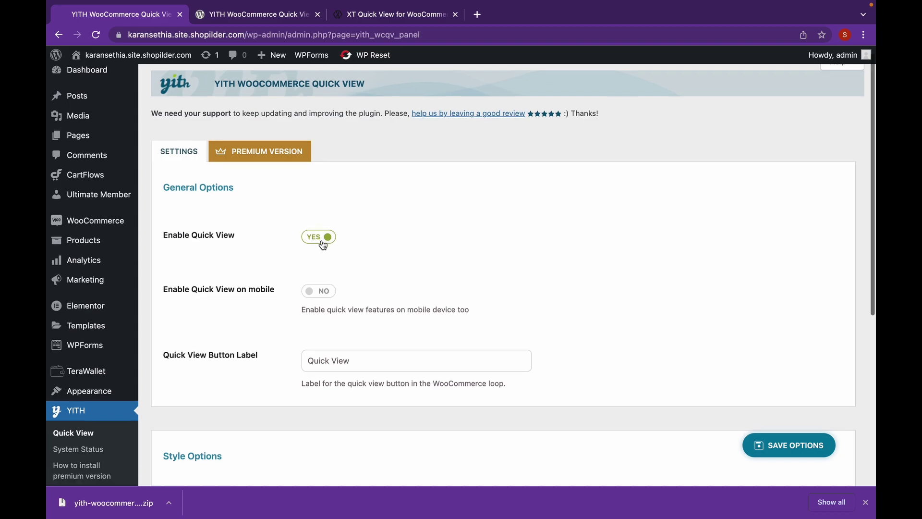
{"action": "scroll", "coordinate": [323, 246], "scroll_direction": "down", "scroll_amount": 1}
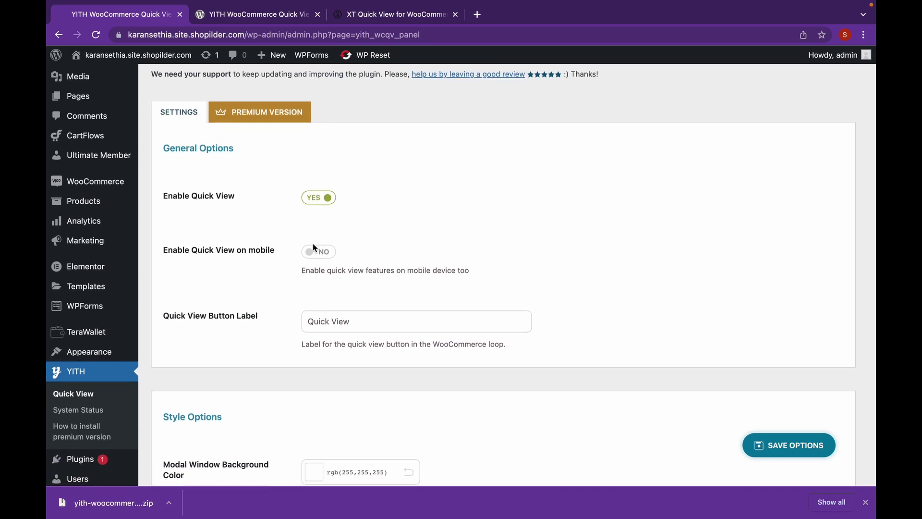
{"action": "left_click", "coordinate": [318, 254]}
{"action": "left_click", "coordinate": [318, 256]}
{"action": "scroll", "coordinate": [315, 253], "scroll_direction": "down", "scroll_amount": 3}
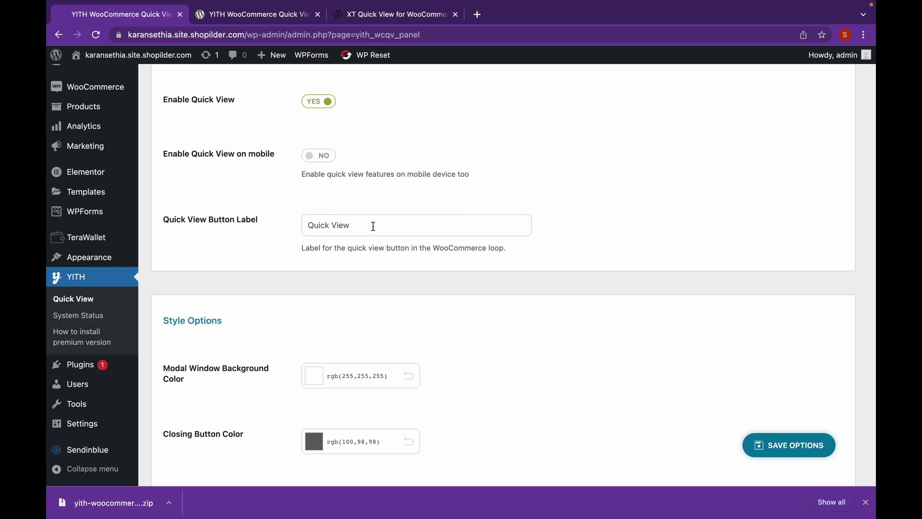
Change the quick view button label to 'View' and save the options
{"action": "left_click_drag", "start_coordinate": [373, 226], "coordinate": [260, 228]}
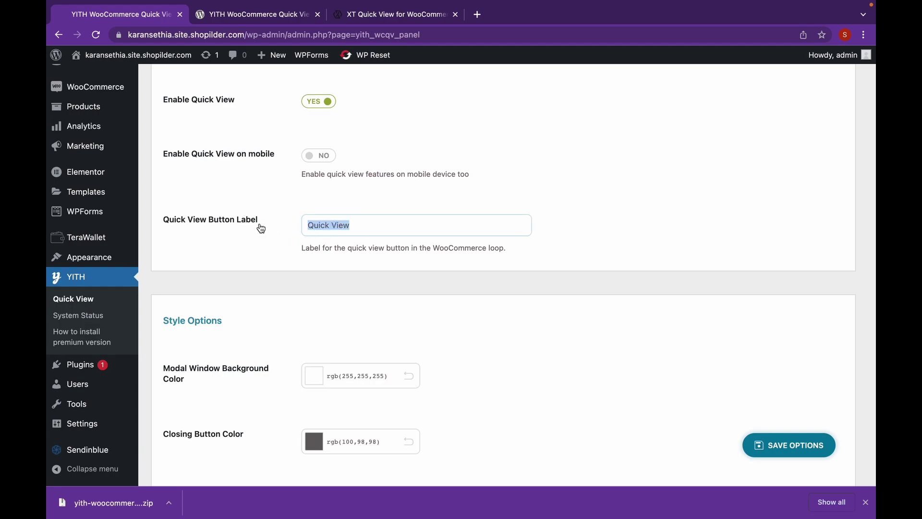
{"action": "key", "text": "BackSpace"}
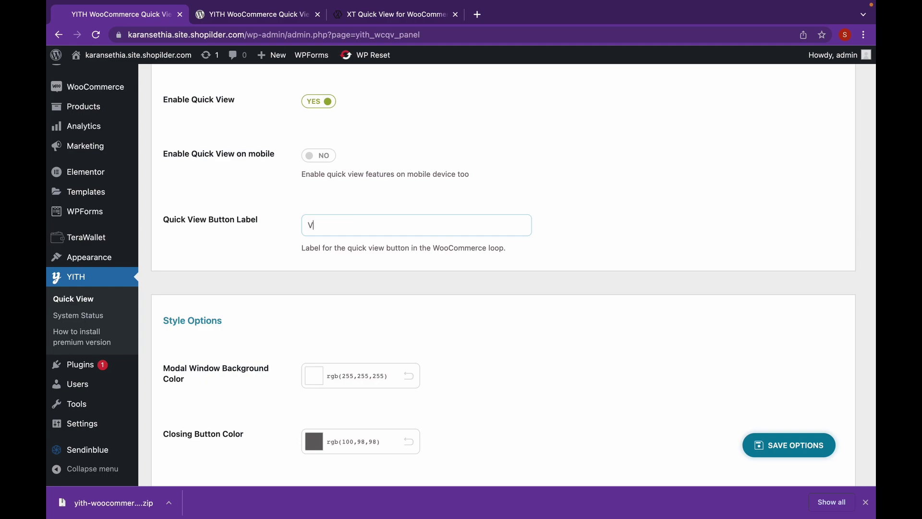
{"action": "type", "text": "View"}
{"action": "scroll", "coordinate": [347, 261], "scroll_direction": "down", "scroll_amount": 3}
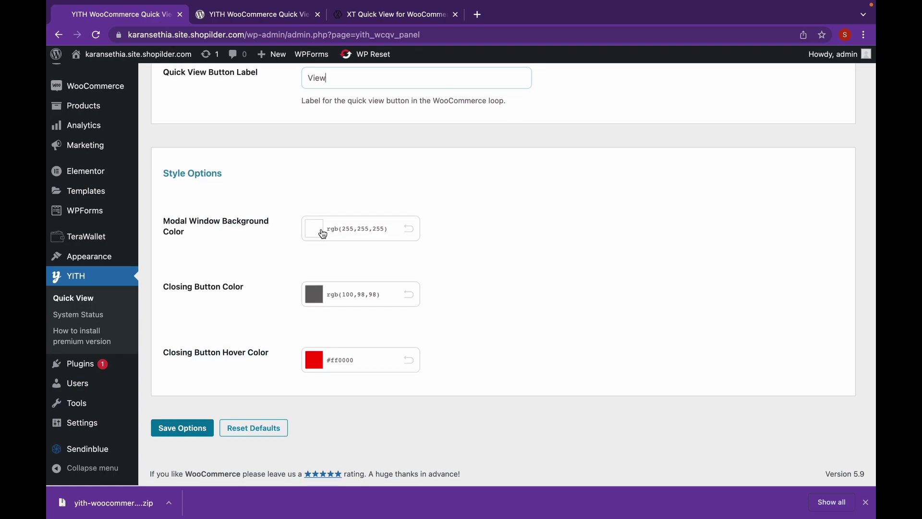
{"action": "left_click", "coordinate": [193, 434]}
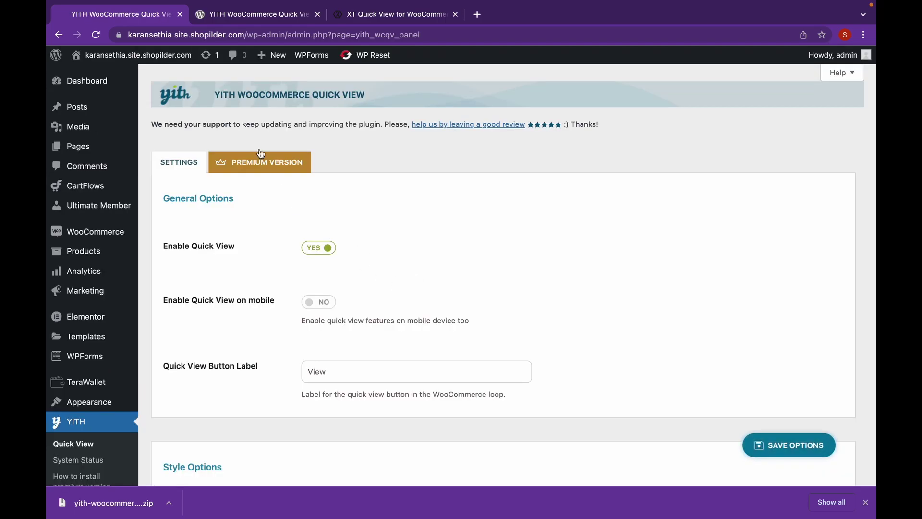
Load the shop's All Products page in a new browser tab
{"action": "left_click", "coordinate": [477, 14]}
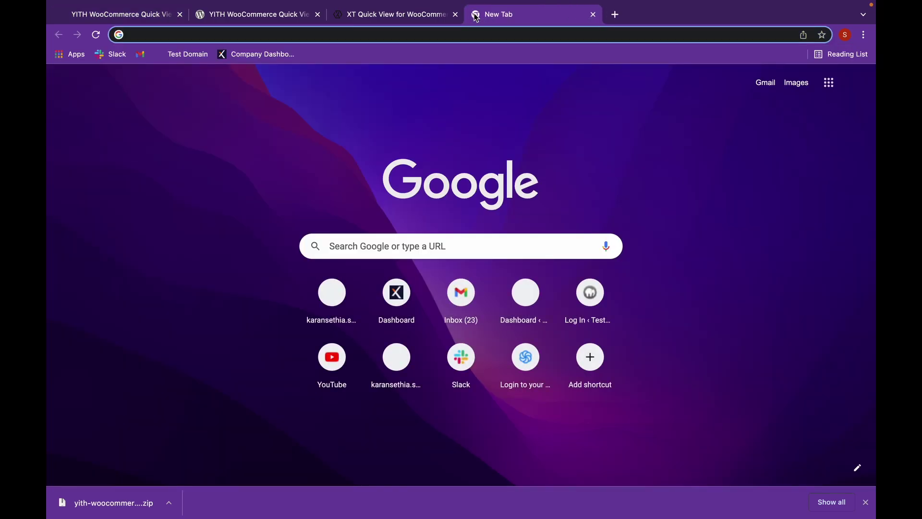
{"action": "type", "text": "ka"}
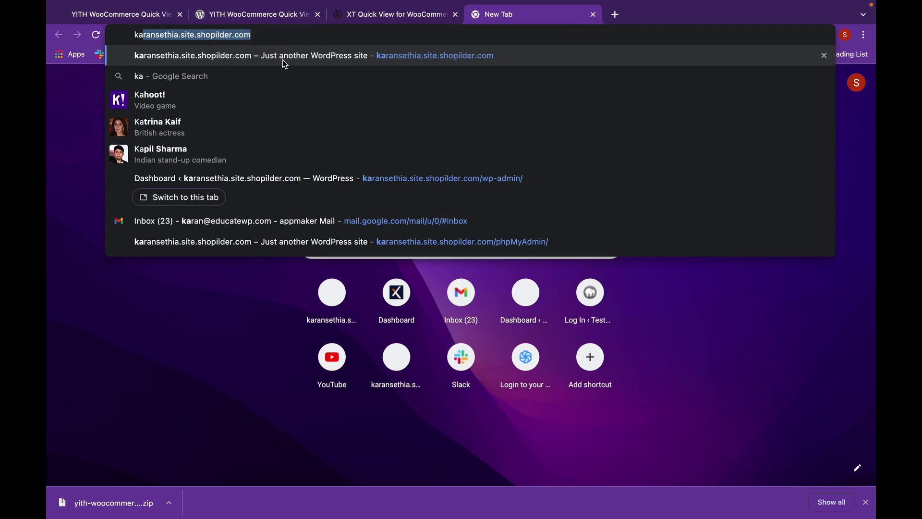
{"action": "key", "text": "Return"}
{"action": "left_click", "coordinate": [467, 95]}
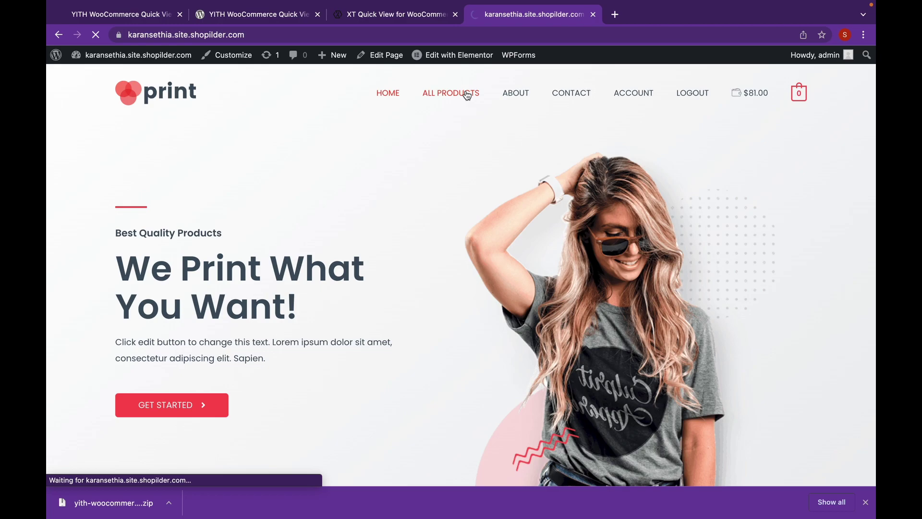
{"action": "scroll", "coordinate": [302, 262], "scroll_direction": "down", "scroll_amount": 3}
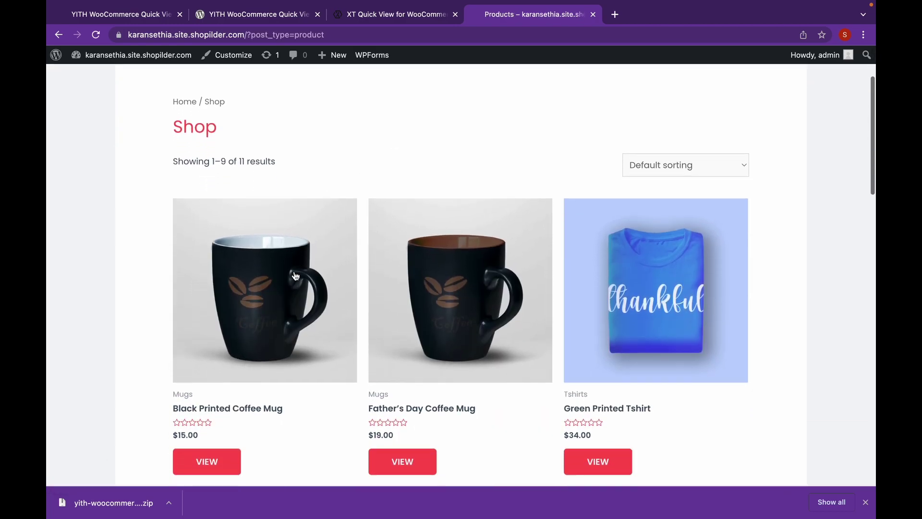
{"action": "scroll", "coordinate": [295, 275], "scroll_direction": "down", "scroll_amount": 1}
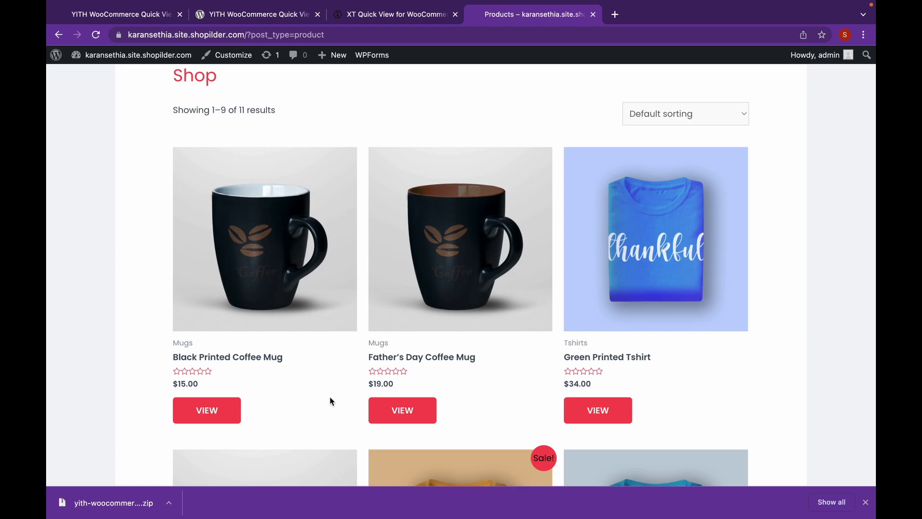
Open the Black Printed Coffee Mug quick view, highlight its $15.00 price, then close it
{"action": "left_click", "coordinate": [223, 409]}
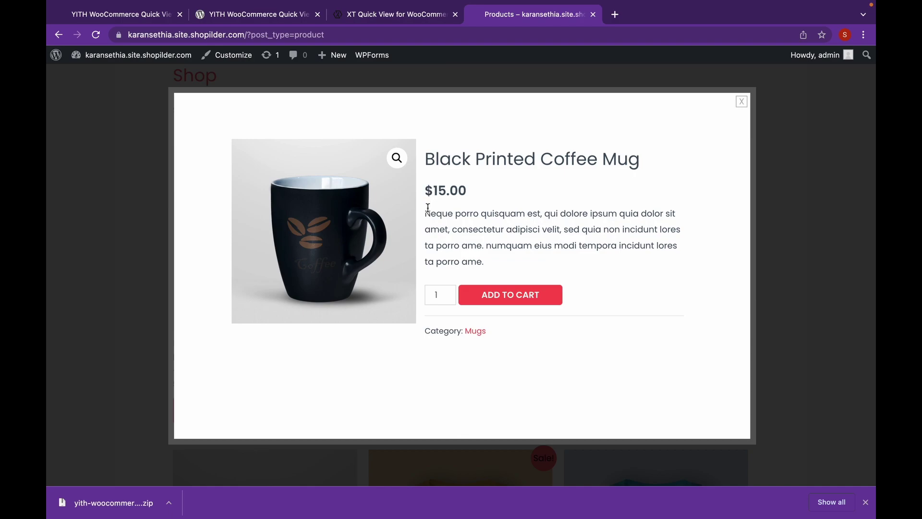
{"action": "left_click_drag", "start_coordinate": [423, 189], "coordinate": [467, 191]}
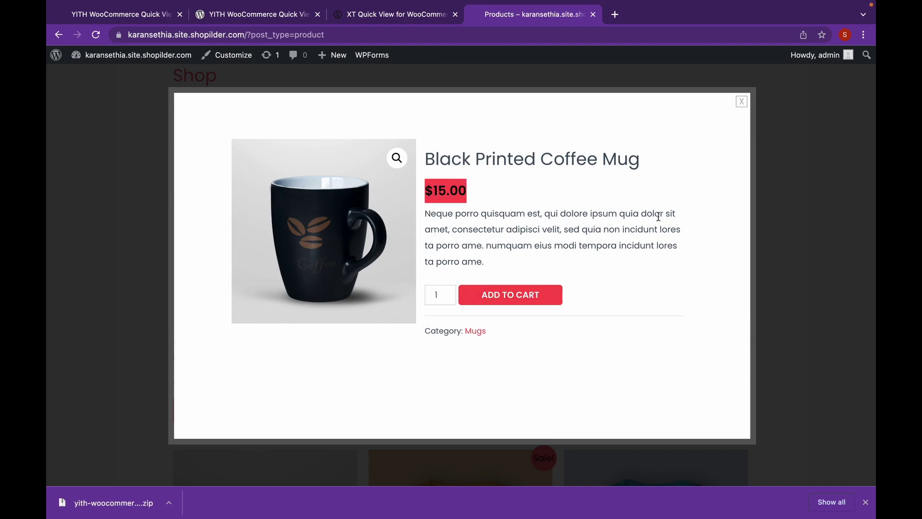
{"action": "left_click", "coordinate": [744, 106]}
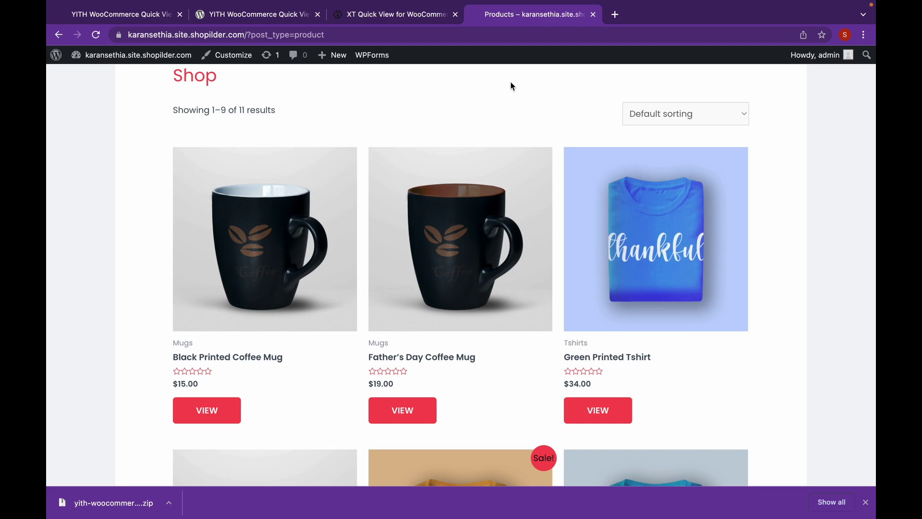
Compare the Lifetime and Annual license prices on the XT Quick View product page
{"action": "left_click", "coordinate": [373, 23]}
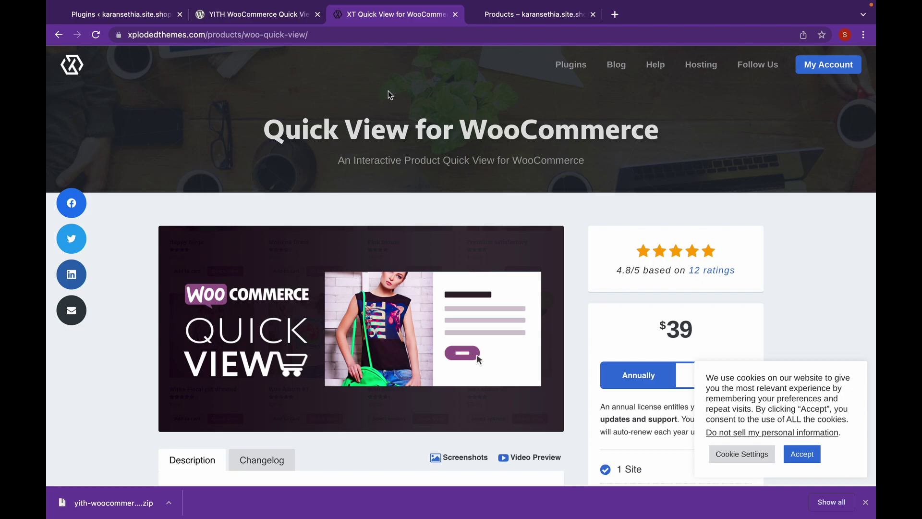
{"action": "scroll", "coordinate": [389, 95], "scroll_direction": "down", "scroll_amount": 2}
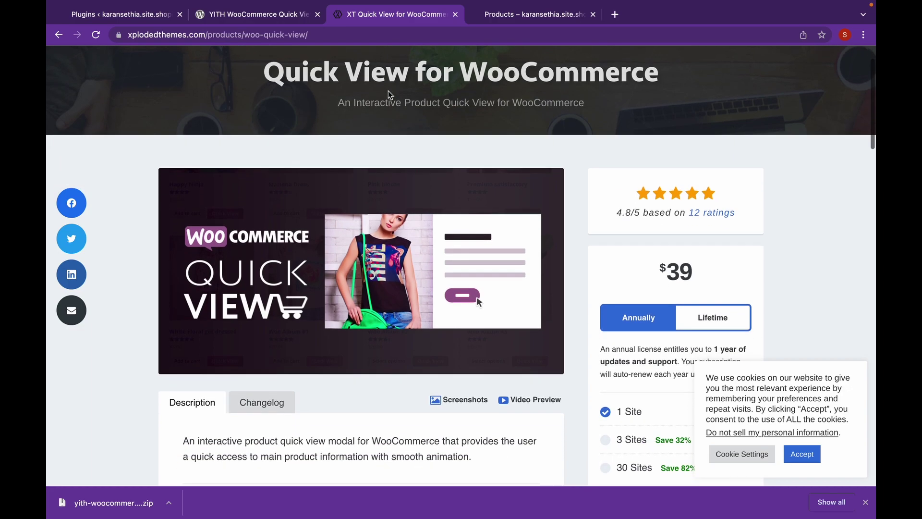
{"action": "scroll", "coordinate": [505, 177], "scroll_direction": "down", "scroll_amount": 1}
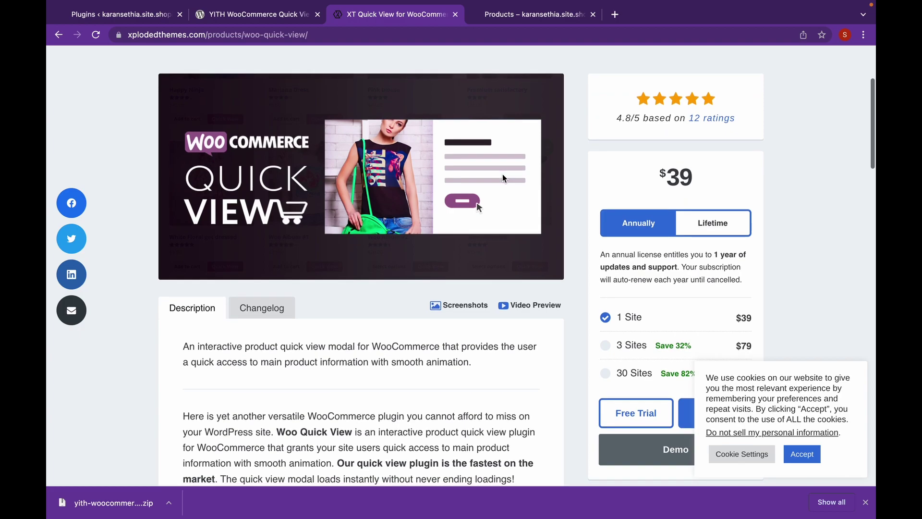
{"action": "left_click", "coordinate": [716, 236]}
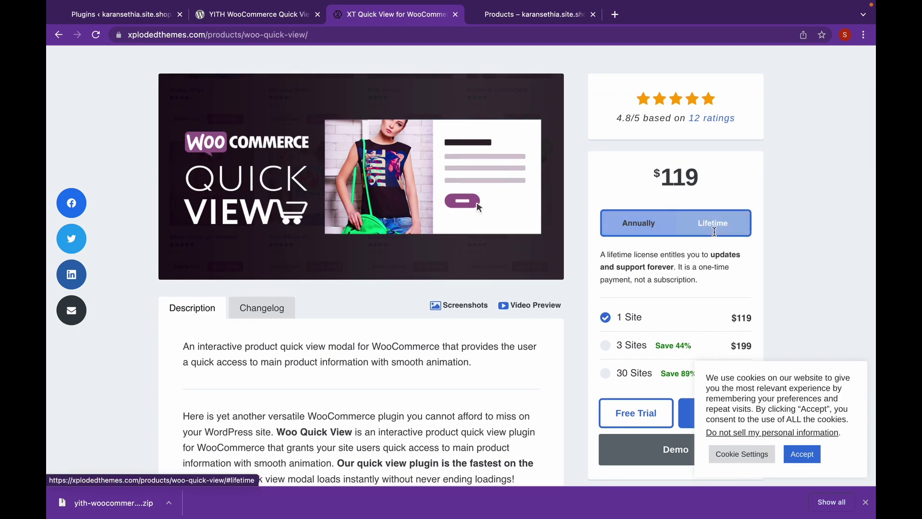
{"action": "left_click", "coordinate": [636, 217]}
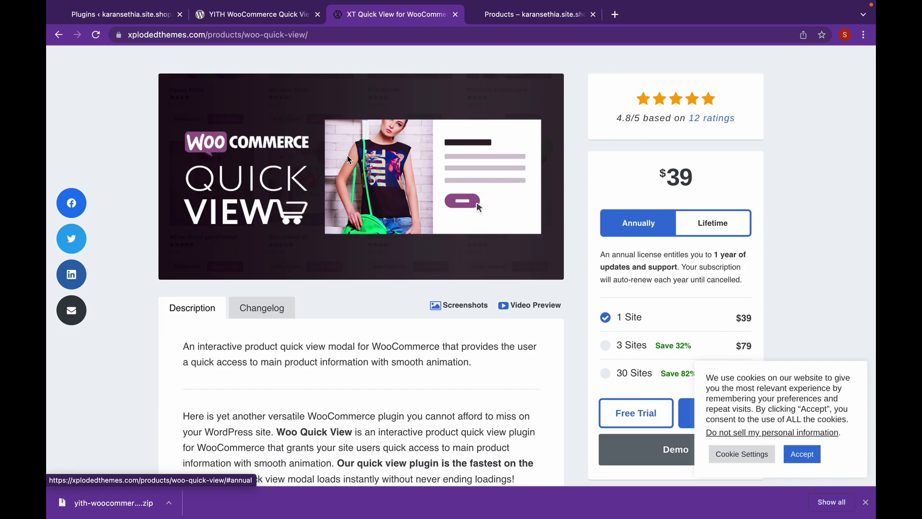
Start a single-site license purchase to view the $39.00 checkout, then close the page
{"action": "scroll", "coordinate": [349, 160], "scroll_direction": "down", "scroll_amount": 5}
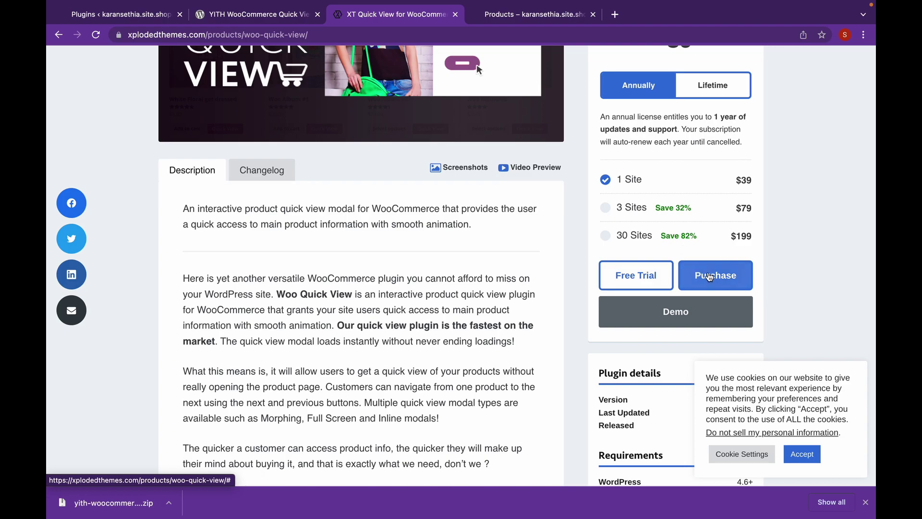
{"action": "left_click", "coordinate": [710, 276]}
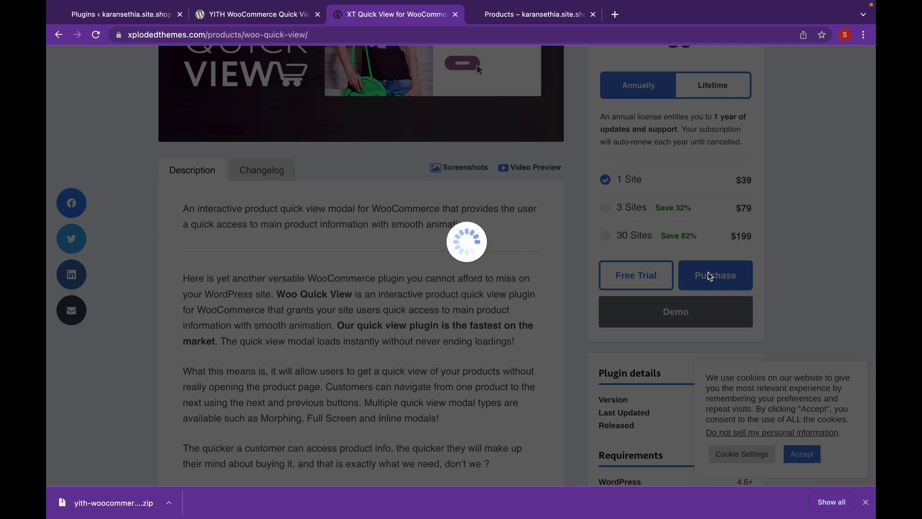
{"action": "scroll", "coordinate": [709, 273], "scroll_direction": "down", "scroll_amount": 3}
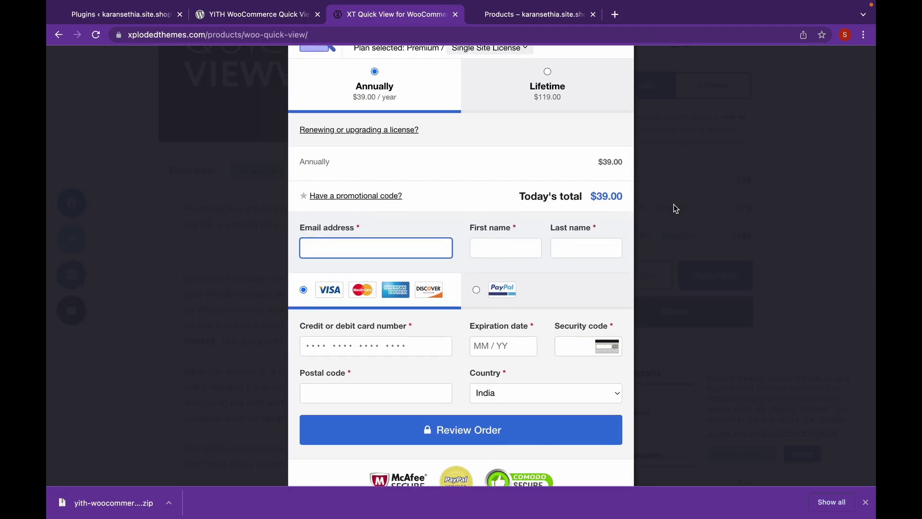
{"action": "left_click", "coordinate": [457, 15]}
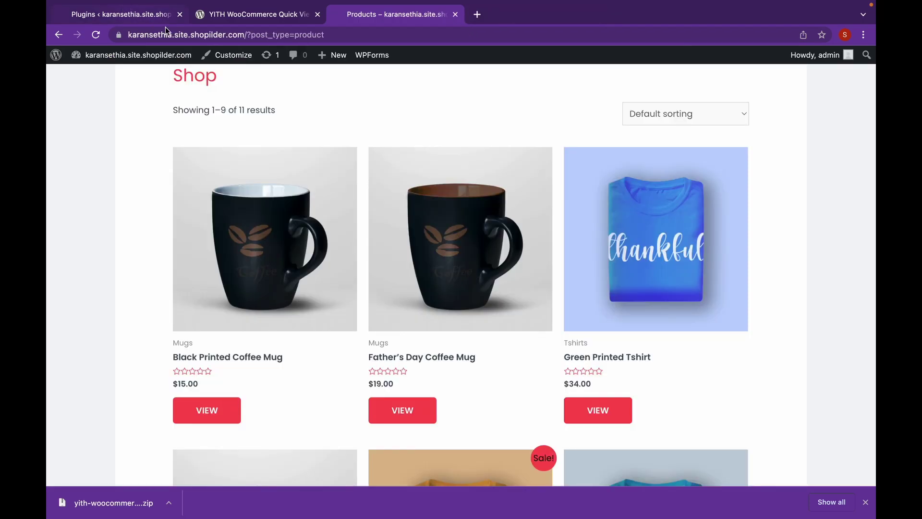
Close the YITH Quick View page and scroll to the top of the admin Plugins list
{"action": "left_click", "coordinate": [316, 16]}
{"action": "left_click", "coordinate": [123, 10]}
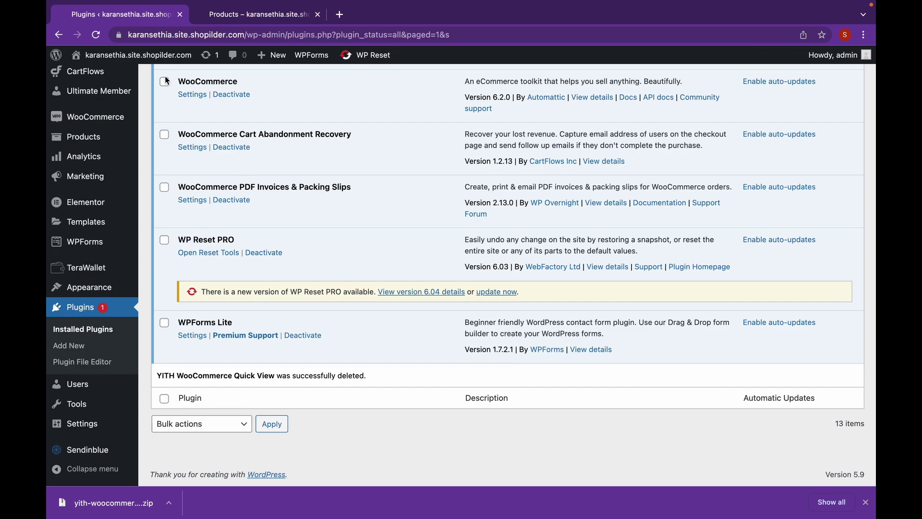
{"action": "scroll", "coordinate": [270, 229], "scroll_direction": "up", "scroll_amount": 2}
{"action": "scroll", "coordinate": [270, 230], "scroll_direction": "up", "scroll_amount": 10}
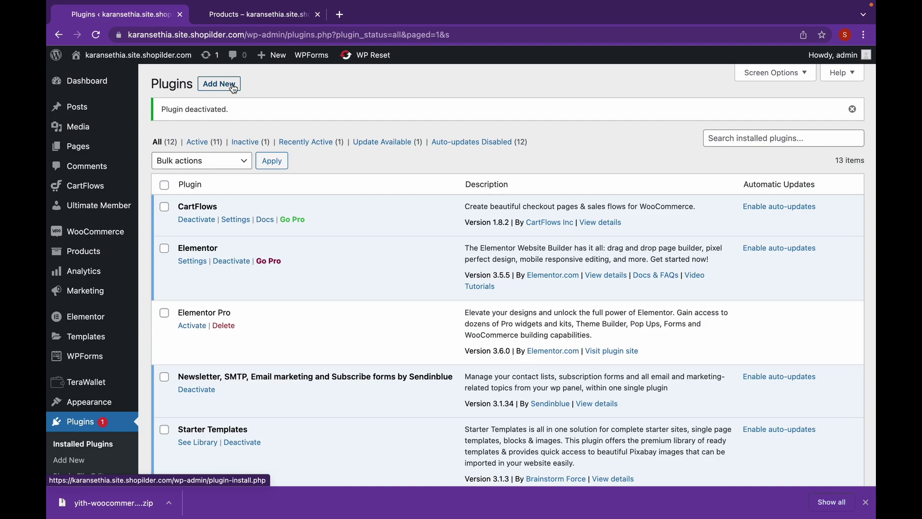
Upload and install xt-woo-quick-view-v1.9.4 (1).zip through Add New > Upload Plugin
{"action": "left_click", "coordinate": [233, 85]}
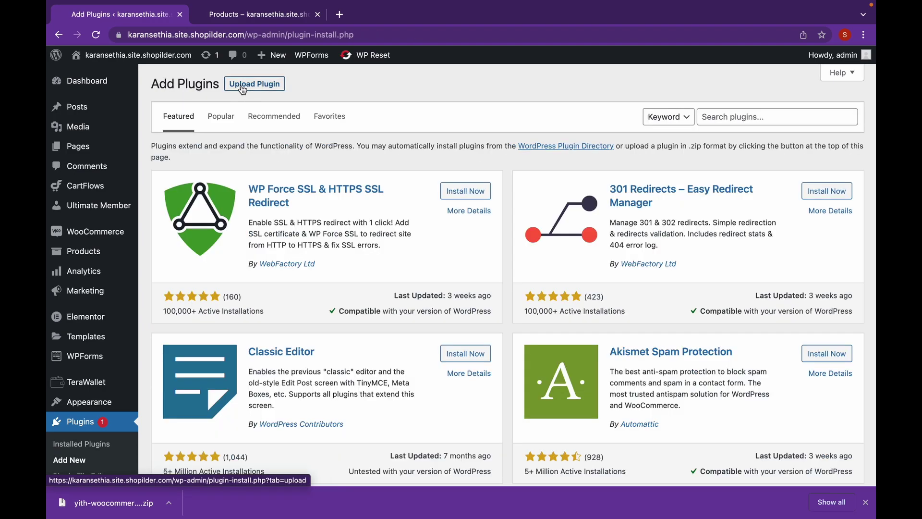
{"action": "left_click", "coordinate": [245, 86]}
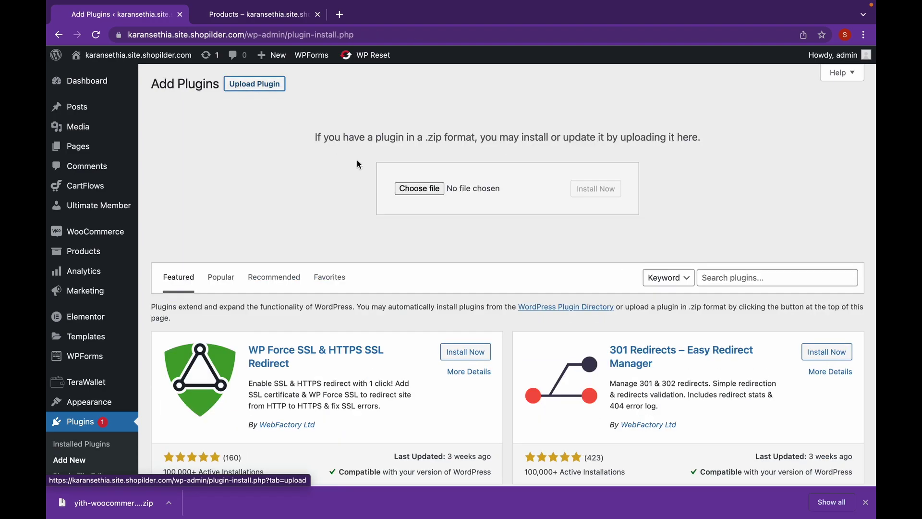
{"action": "left_click", "coordinate": [406, 187]}
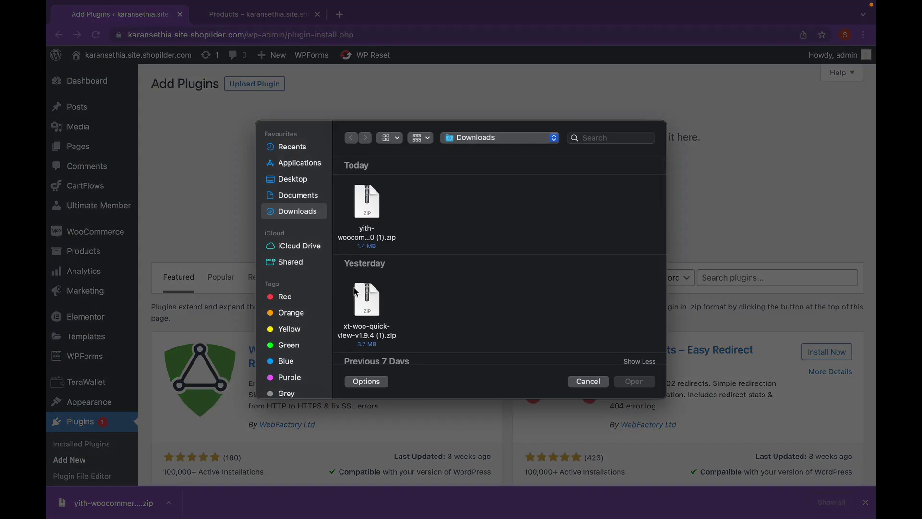
{"action": "left_click", "coordinate": [354, 287]}
{"action": "left_click", "coordinate": [635, 382]}
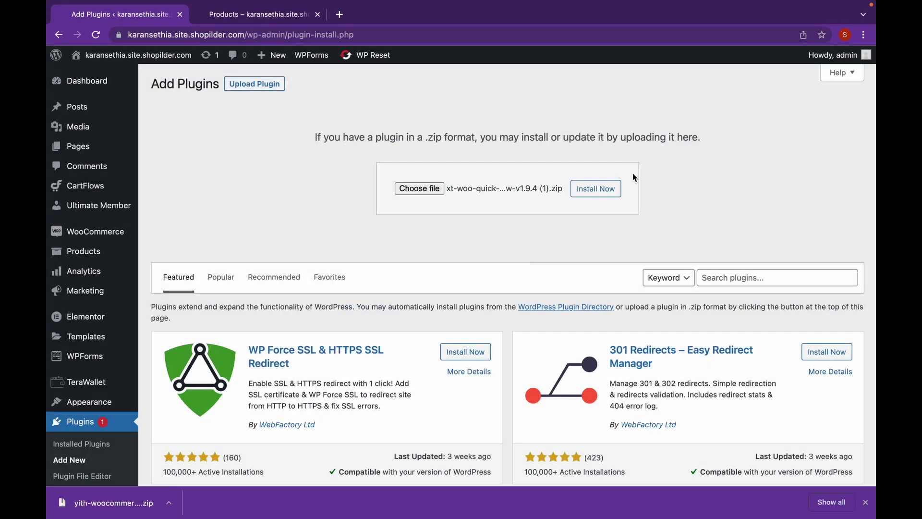
{"action": "left_click", "coordinate": [604, 198]}
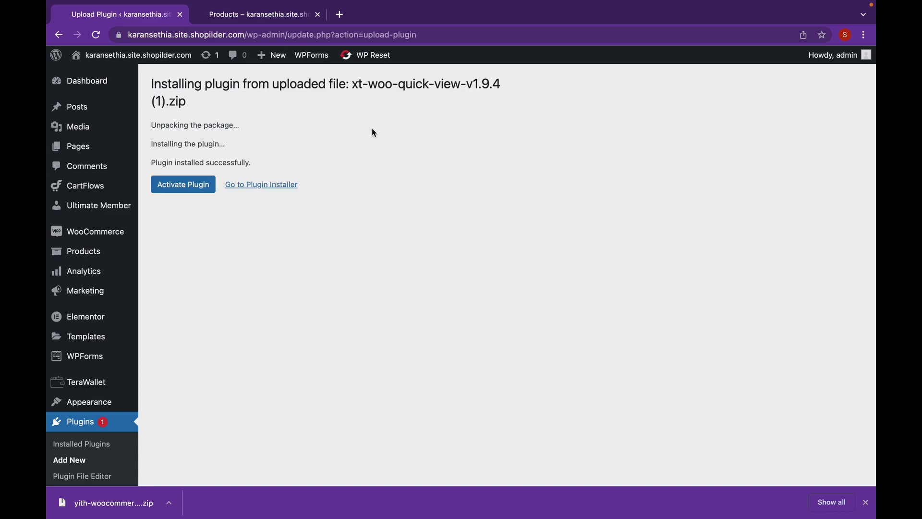
Activate the XT Quick View plugin so the XT Plugins menu appears
{"action": "left_click", "coordinate": [192, 183]}
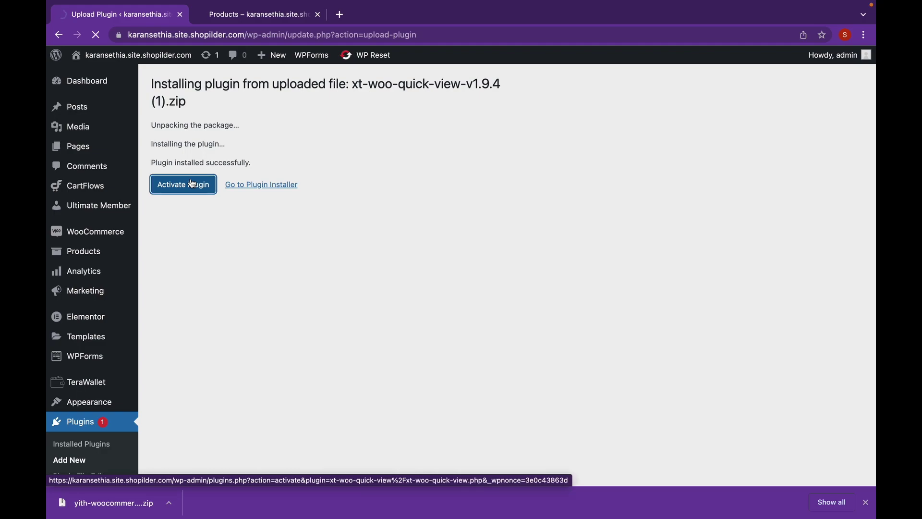
{"action": "scroll", "coordinate": [117, 239], "scroll_direction": "down", "scroll_amount": 3}
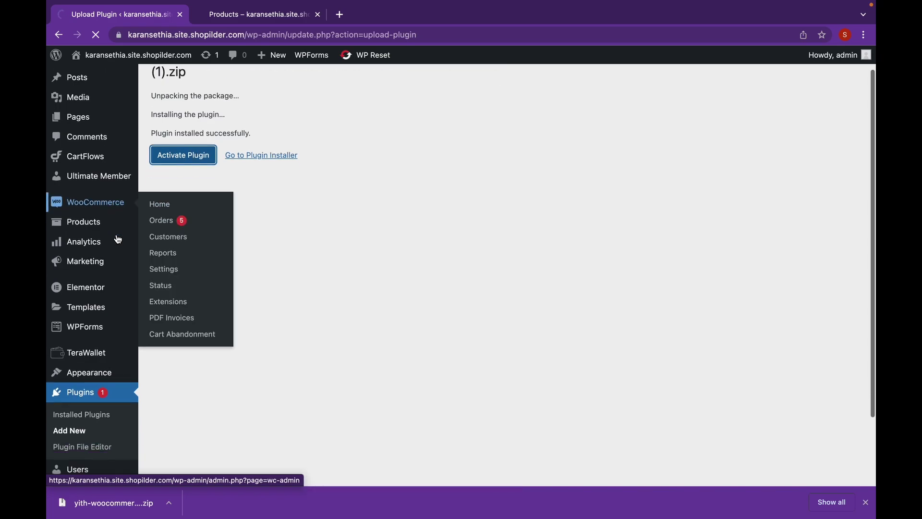
{"action": "scroll", "coordinate": [117, 239], "scroll_direction": "down", "scroll_amount": 3}
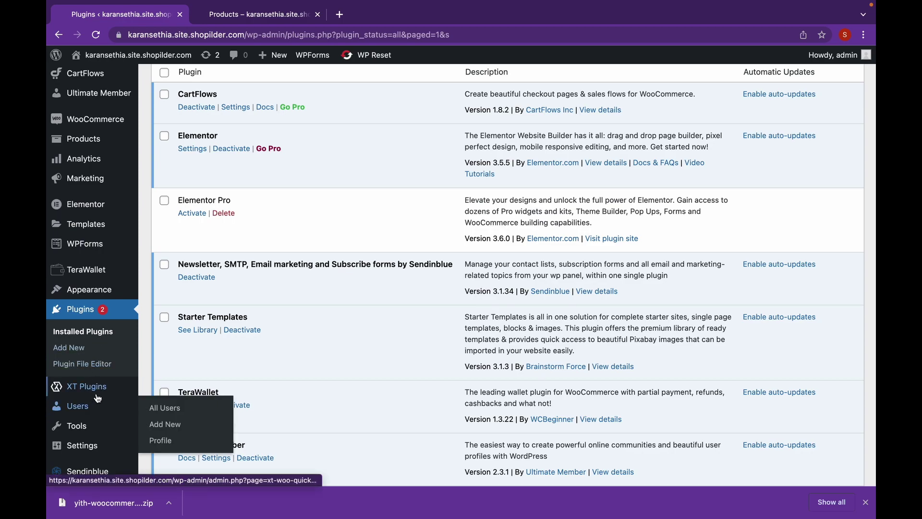
Open XT Plugins > Quick View and go to its Trigger Settings section
{"action": "mouse_move", "coordinate": [100, 394]}
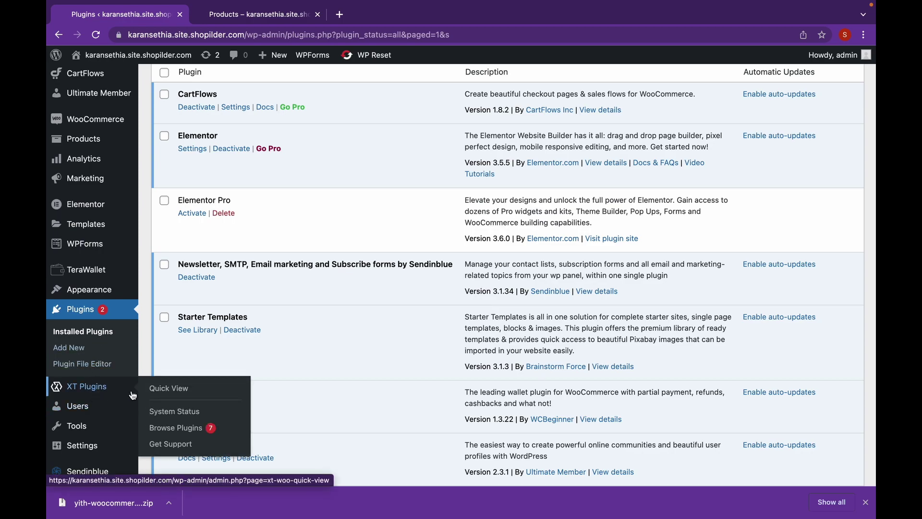
{"action": "left_click", "coordinate": [165, 394]}
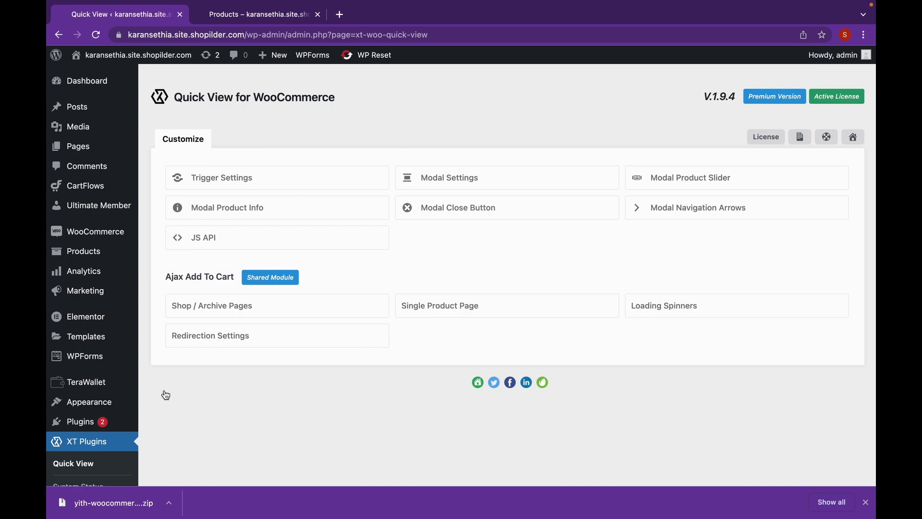
{"action": "left_click", "coordinate": [247, 181]}
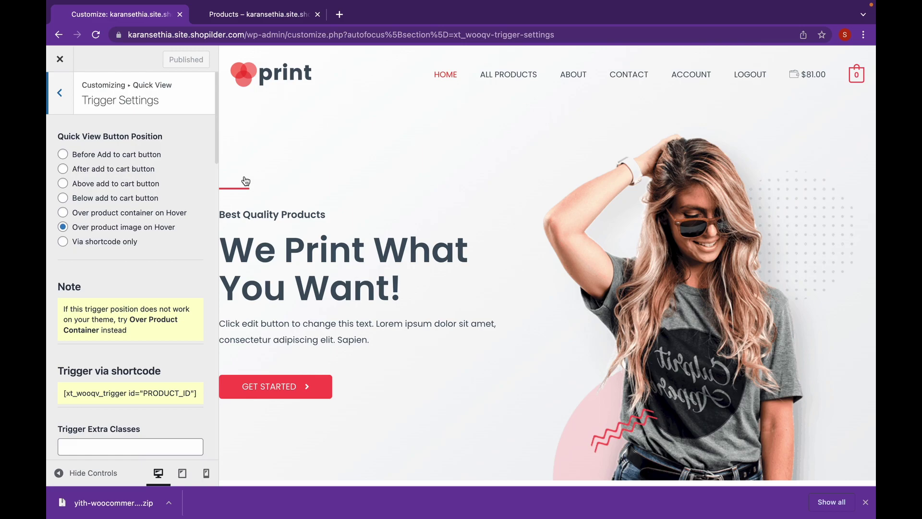
Set the Quick View button position to Before Add to cart button
{"action": "scroll", "coordinate": [160, 174], "scroll_direction": "down", "scroll_amount": 1}
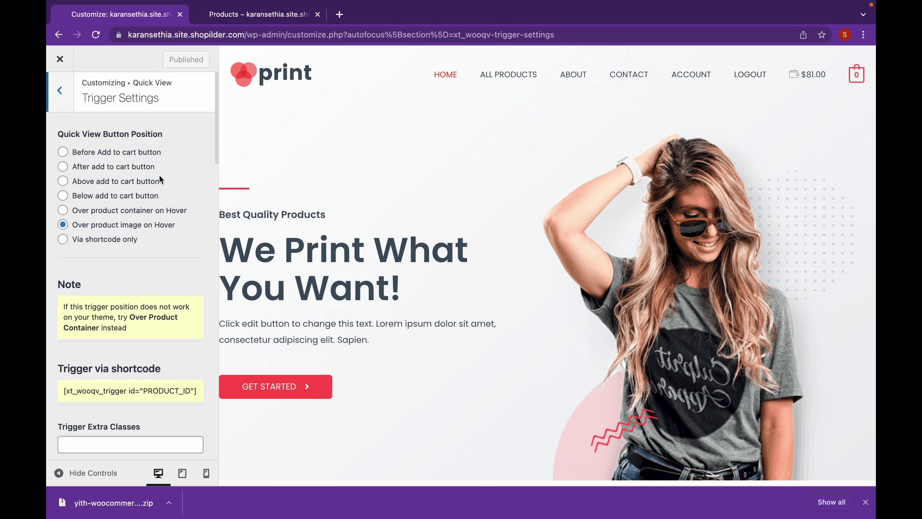
{"action": "scroll", "coordinate": [160, 180], "scroll_direction": "up", "scroll_amount": 1}
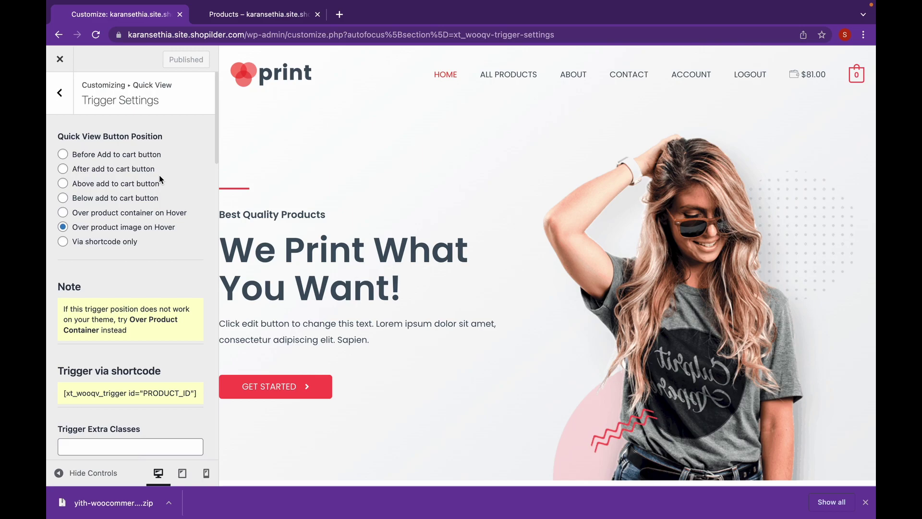
{"action": "left_click", "coordinate": [63, 154]}
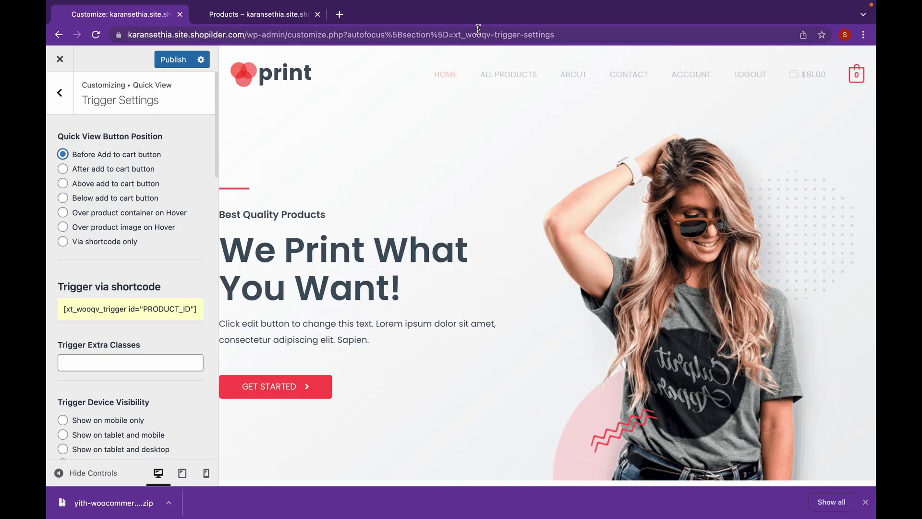
Show the ALL PRODUCTS shop grid in the customizer preview to check the mug's button
{"action": "left_click", "coordinate": [513, 77]}
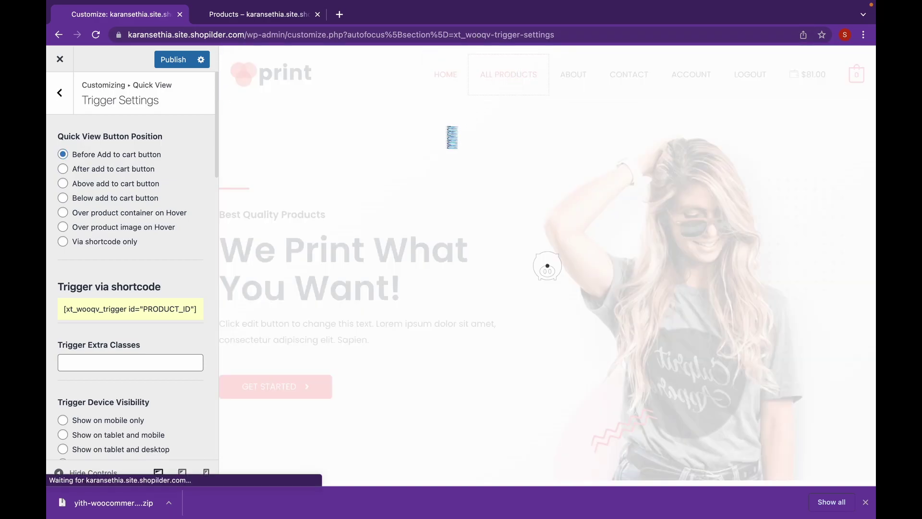
{"action": "scroll", "coordinate": [419, 166], "scroll_direction": "down", "scroll_amount": 2}
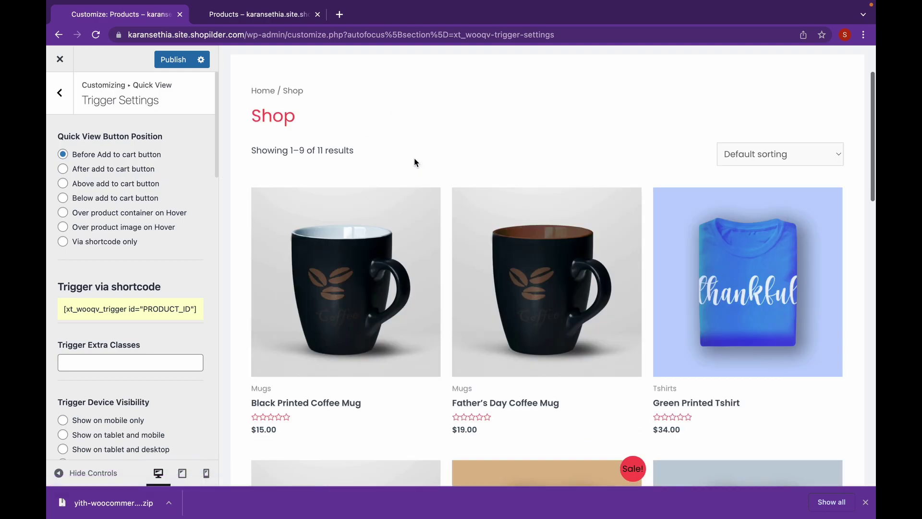
{"action": "scroll", "coordinate": [414, 161], "scroll_direction": "down", "scroll_amount": 3}
{"action": "scroll", "coordinate": [416, 163], "scroll_direction": "up", "scroll_amount": 2}
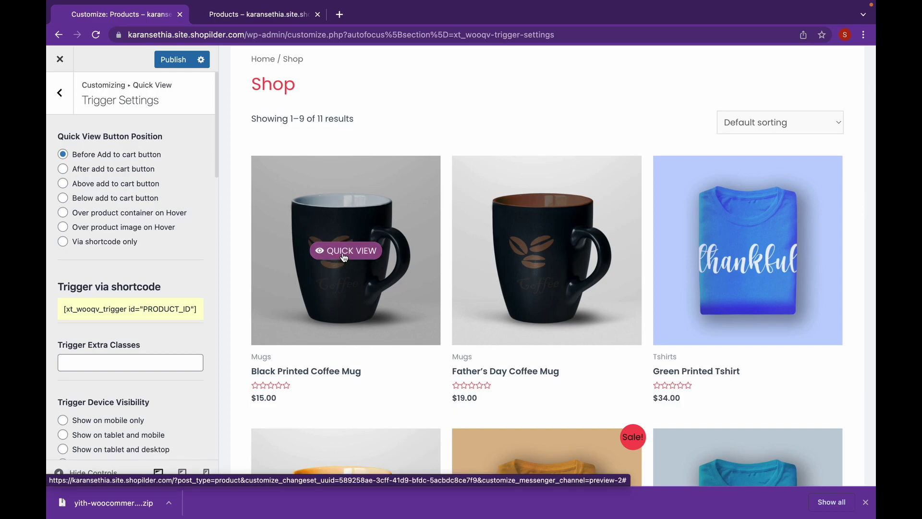
Show the quick view trigger over the product image on hover, on desktop only
{"action": "left_click", "coordinate": [127, 233]}
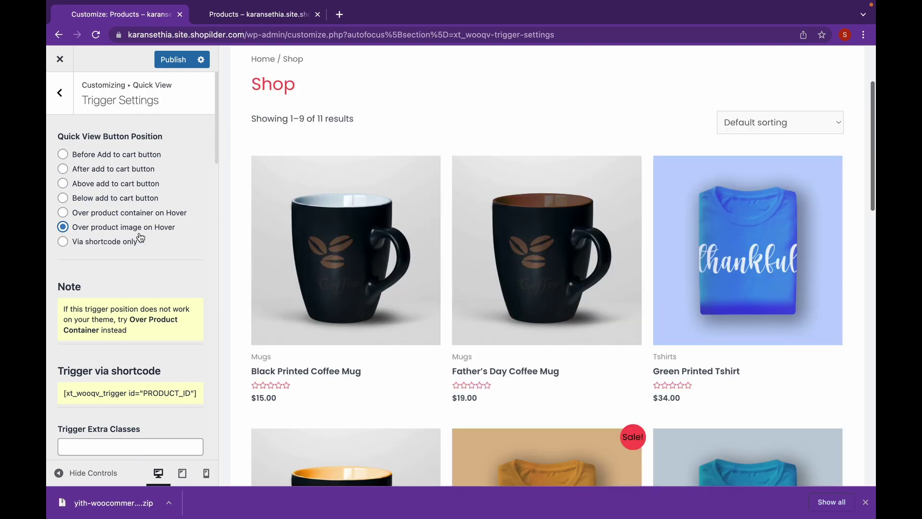
{"action": "mouse_move", "coordinate": [324, 266]}
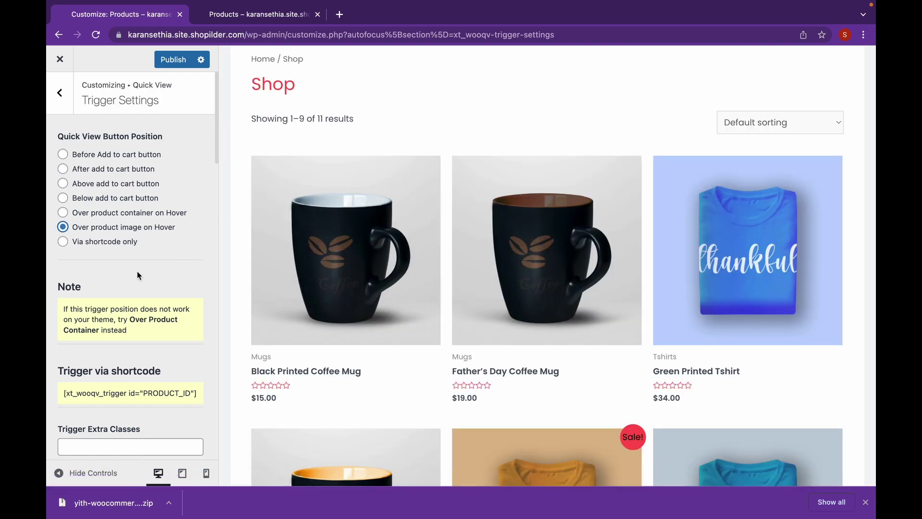
{"action": "scroll", "coordinate": [138, 274], "scroll_direction": "down", "scroll_amount": 2}
{"action": "scroll", "coordinate": [136, 275], "scroll_direction": "down", "scroll_amount": 4}
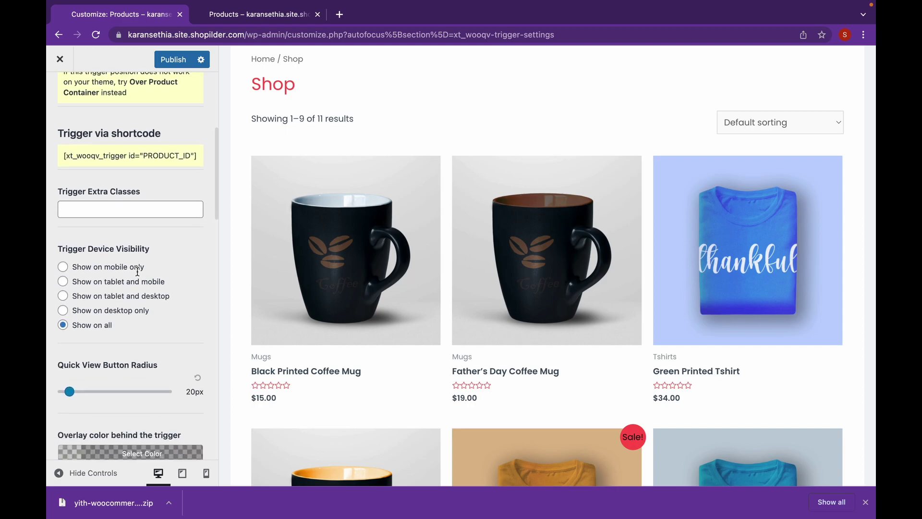
{"action": "scroll", "coordinate": [139, 276], "scroll_direction": "down", "scroll_amount": 1}
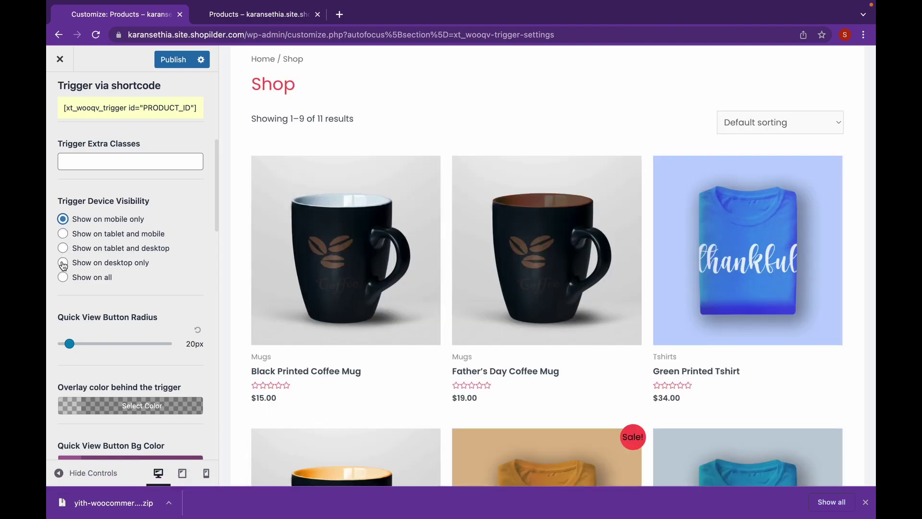
{"action": "left_click", "coordinate": [63, 262]}
Set both the trigger's hover background and background colours to orange
{"action": "scroll", "coordinate": [127, 292], "scroll_direction": "down", "scroll_amount": 5}
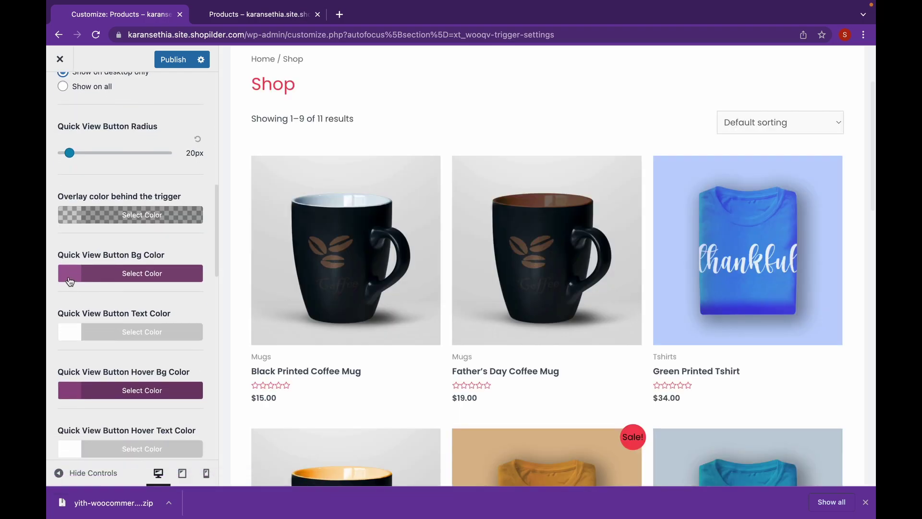
{"action": "scroll", "coordinate": [69, 278], "scroll_direction": "down", "scroll_amount": 1}
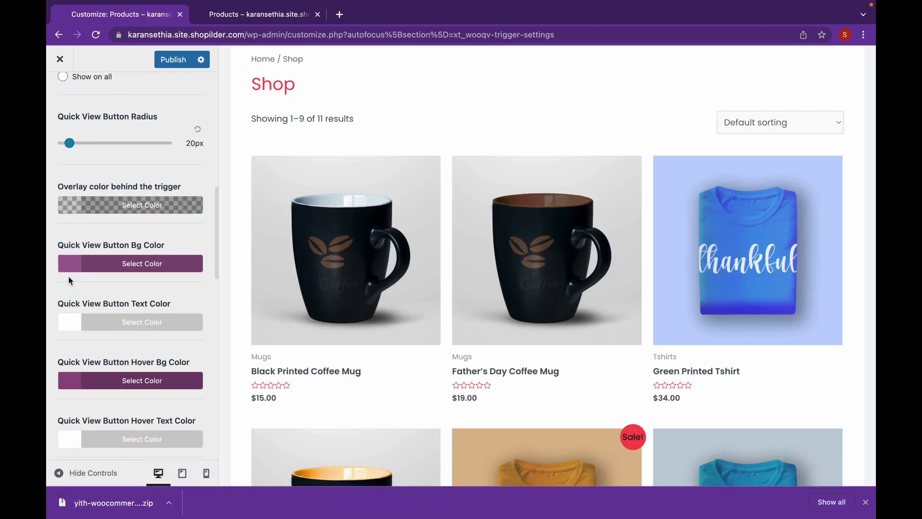
{"action": "left_click", "coordinate": [70, 381]}
{"action": "scroll", "coordinate": [69, 378], "scroll_direction": "down", "scroll_amount": 5}
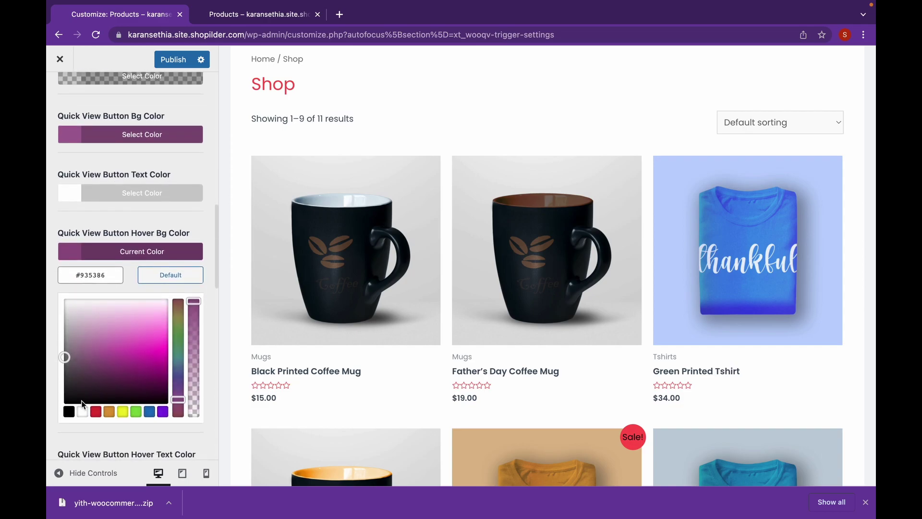
{"action": "left_click", "coordinate": [110, 412]}
{"action": "scroll", "coordinate": [175, 302], "scroll_direction": "up", "scroll_amount": 2}
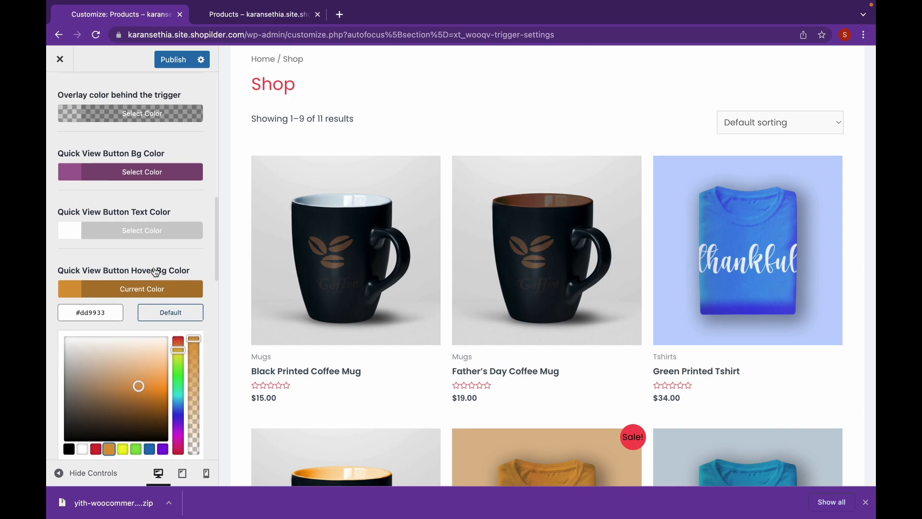
{"action": "left_click", "coordinate": [84, 177]}
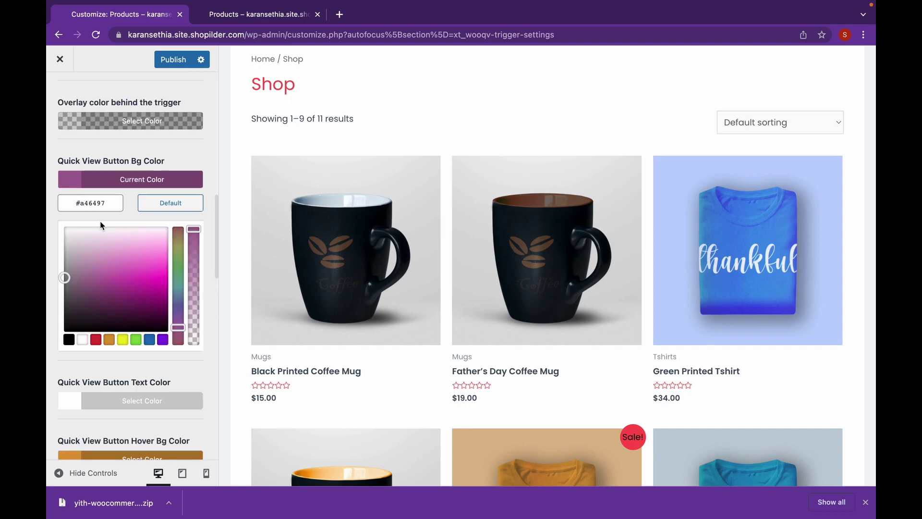
{"action": "left_click", "coordinate": [110, 340]}
Set Show Icon Only to Yes so the trigger displays just the eye icon
{"action": "scroll", "coordinate": [124, 343], "scroll_direction": "down", "scroll_amount": 10}
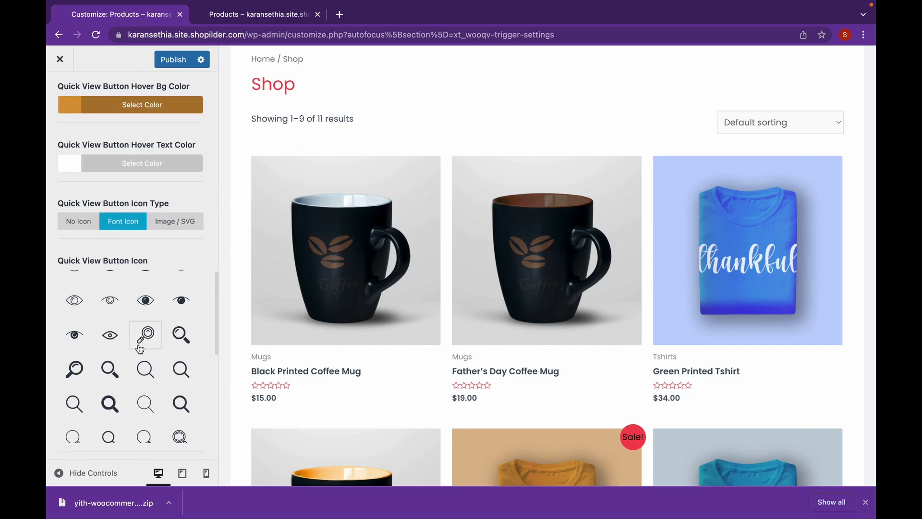
{"action": "scroll", "coordinate": [140, 349], "scroll_direction": "down", "scroll_amount": 5}
{"action": "scroll", "coordinate": [130, 377], "scroll_direction": "down", "scroll_amount": 4}
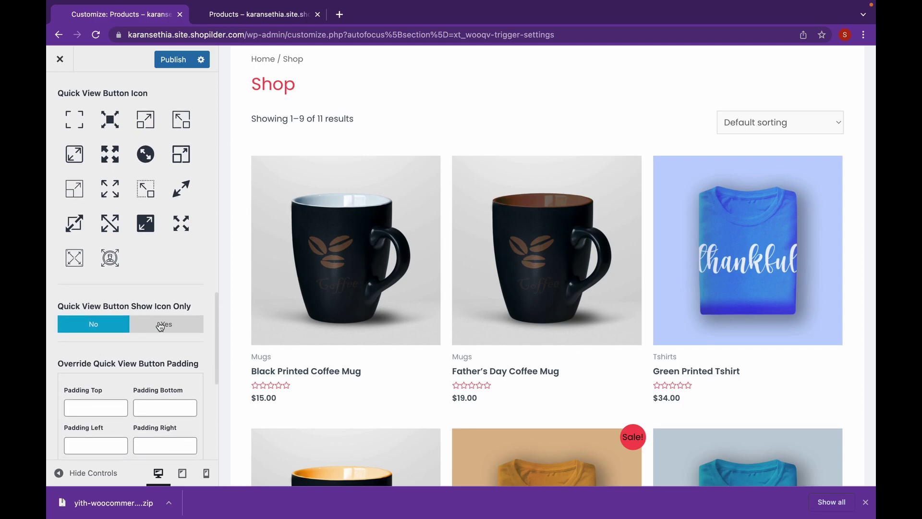
{"action": "left_click", "coordinate": [161, 325]}
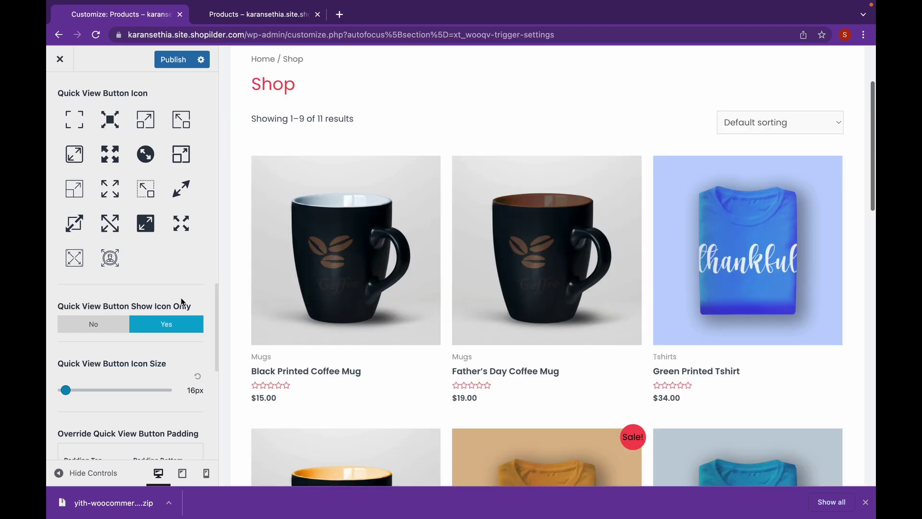
{"action": "mouse_move", "coordinate": [347, 260]}
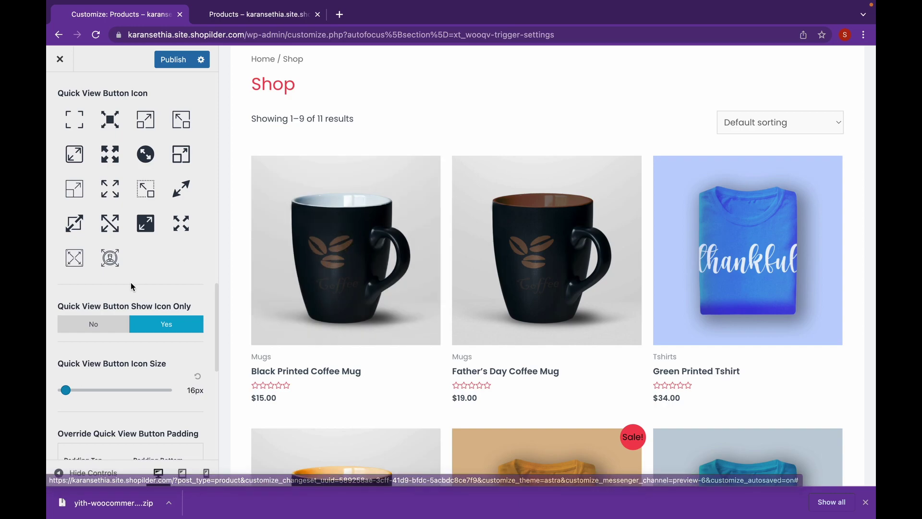
{"action": "scroll", "coordinate": [131, 284], "scroll_direction": "down", "scroll_amount": 3}
{"action": "scroll", "coordinate": [131, 285], "scroll_direction": "down", "scroll_amount": 4}
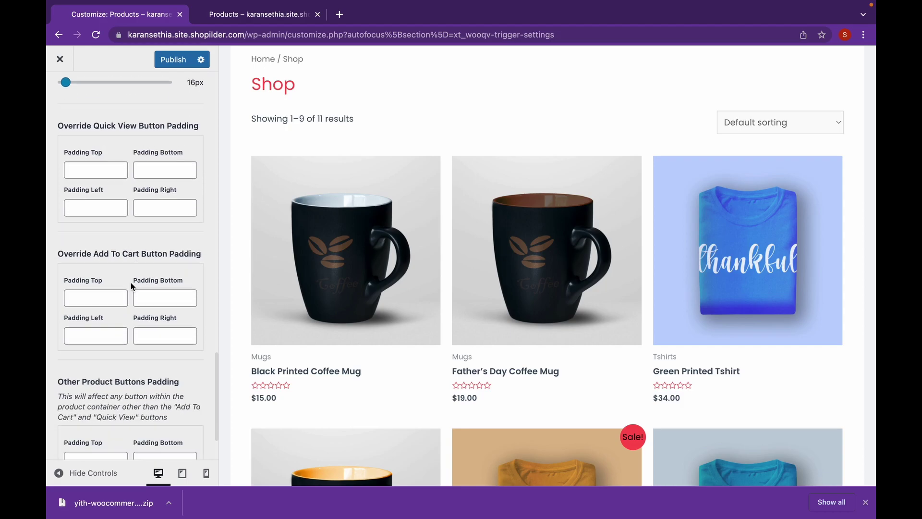
{"action": "scroll", "coordinate": [131, 285], "scroll_direction": "up", "scroll_amount": 15}
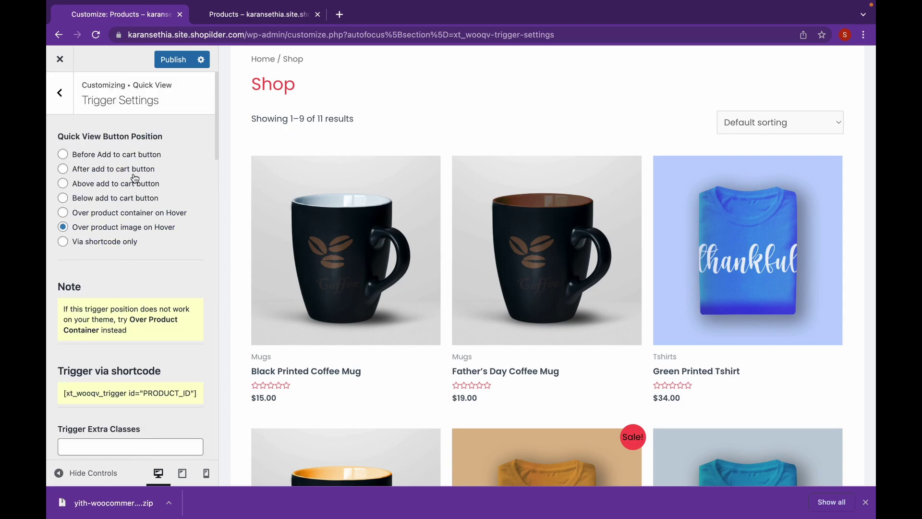
Publish the trigger changes, review Modal Settings (Default type, Z-Index 90000), then return to the sections list
{"action": "left_click", "coordinate": [185, 63]}
{"action": "left_click", "coordinate": [60, 93]}
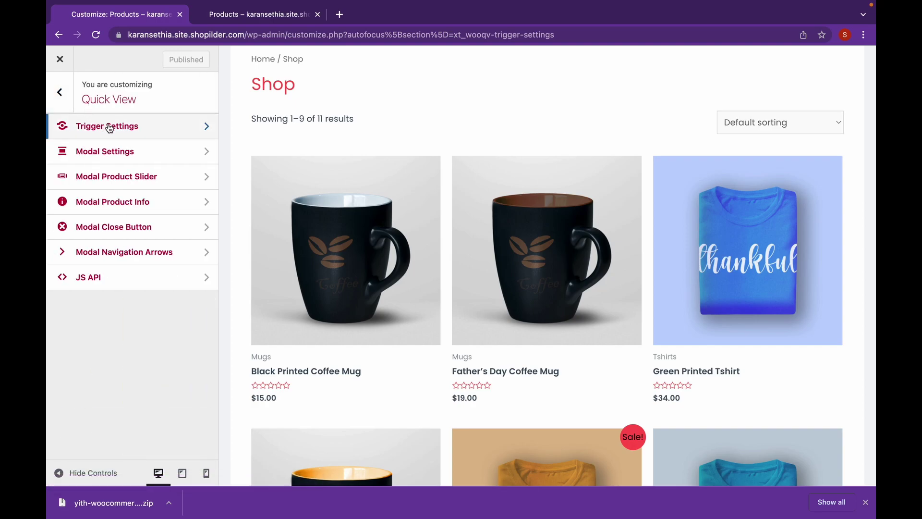
{"action": "left_click", "coordinate": [154, 159]}
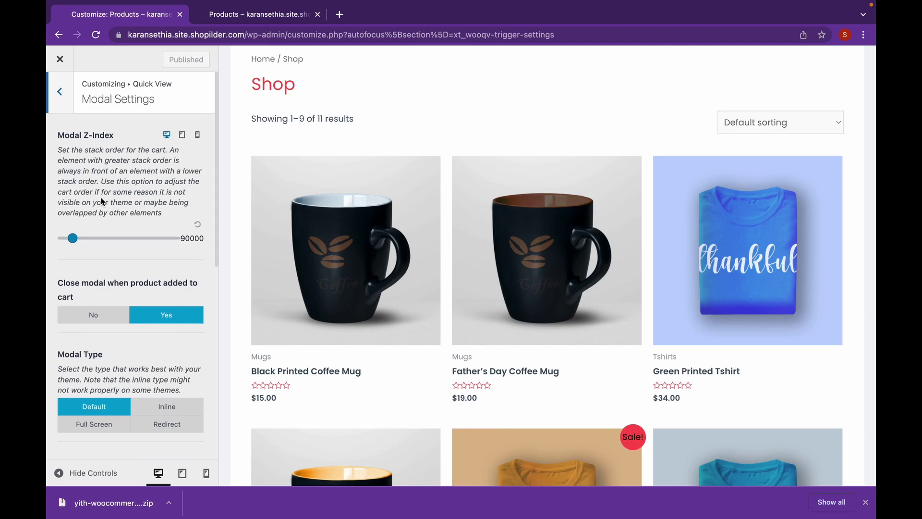
{"action": "scroll", "coordinate": [103, 196], "scroll_direction": "down", "scroll_amount": 1}
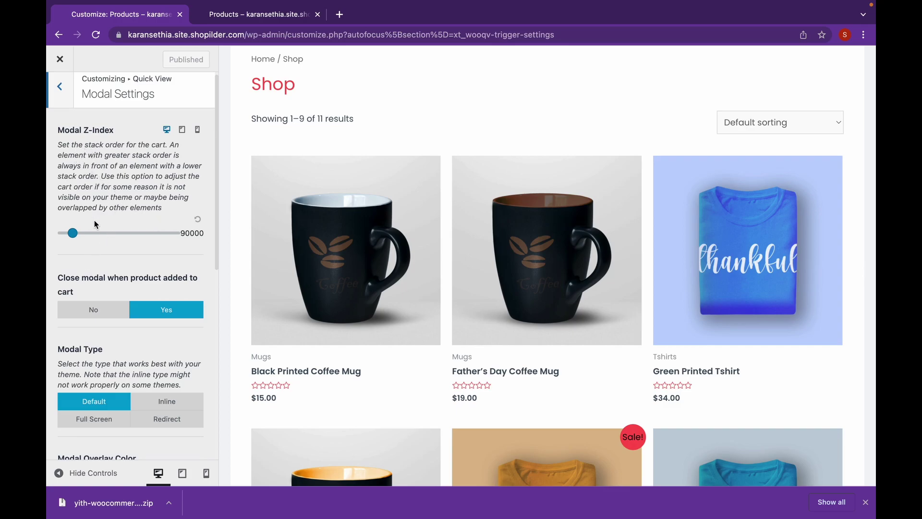
{"action": "scroll", "coordinate": [96, 288], "scroll_direction": "down", "scroll_amount": 3}
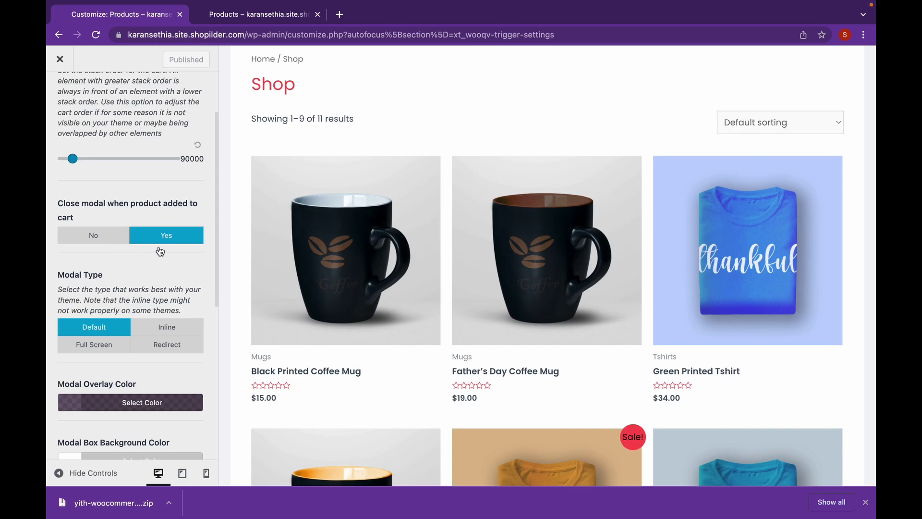
{"action": "scroll", "coordinate": [151, 262], "scroll_direction": "down", "scroll_amount": 3}
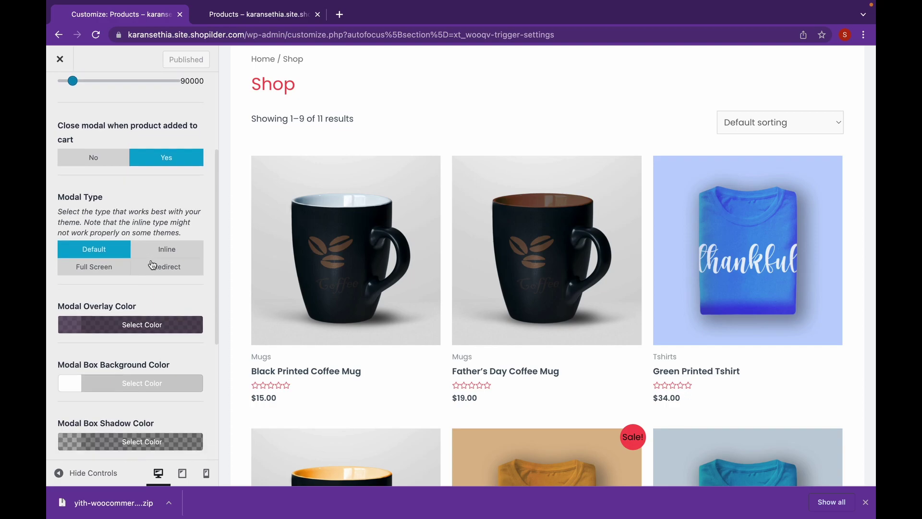
{"action": "scroll", "coordinate": [151, 264], "scroll_direction": "down", "scroll_amount": 1}
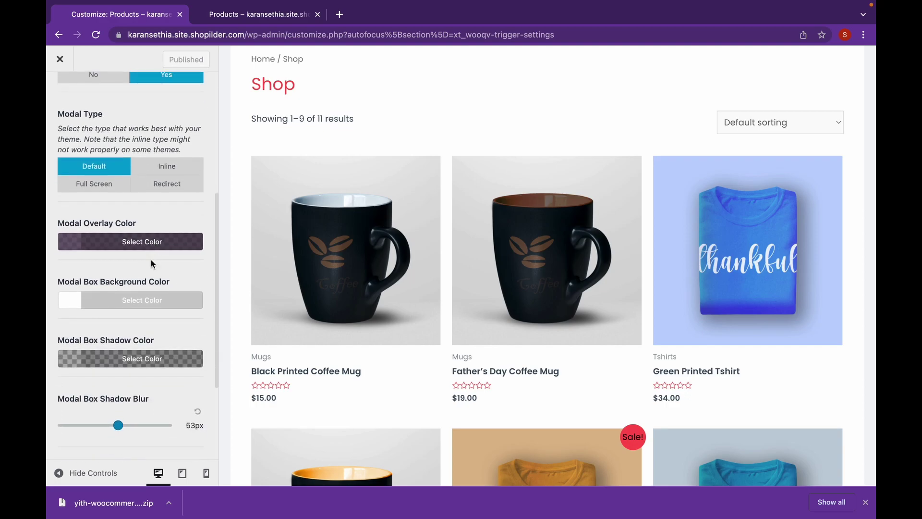
{"action": "scroll", "coordinate": [151, 264], "scroll_direction": "down", "scroll_amount": 1}
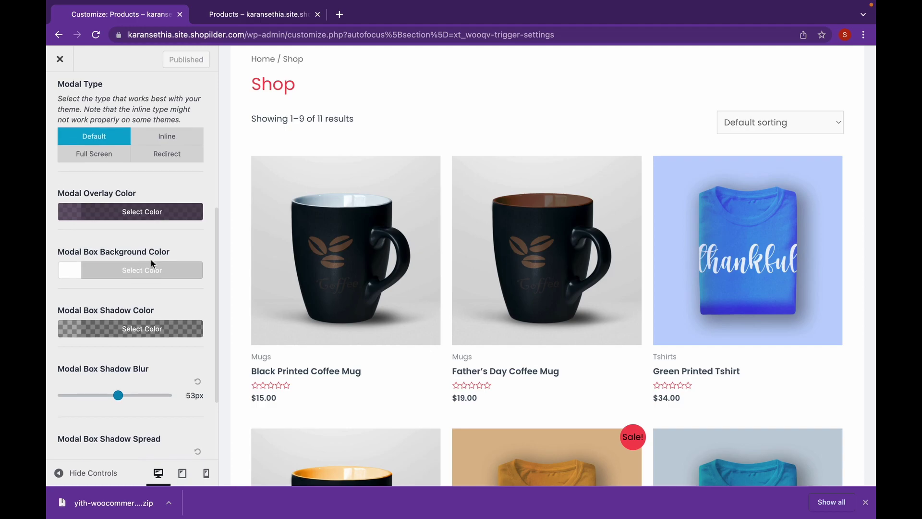
{"action": "scroll", "coordinate": [151, 259], "scroll_direction": "down", "scroll_amount": 3}
{"action": "scroll", "coordinate": [122, 299], "scroll_direction": "up", "scroll_amount": 10}
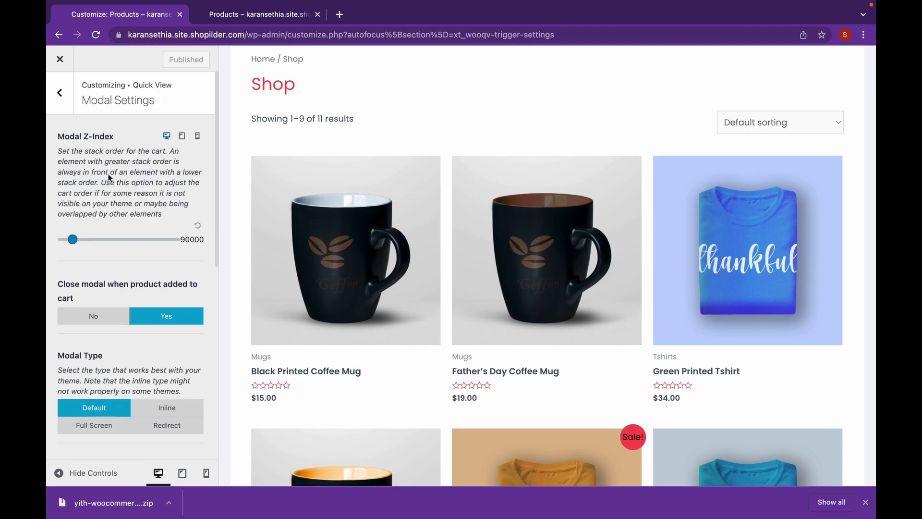
{"action": "left_click", "coordinate": [66, 105]}
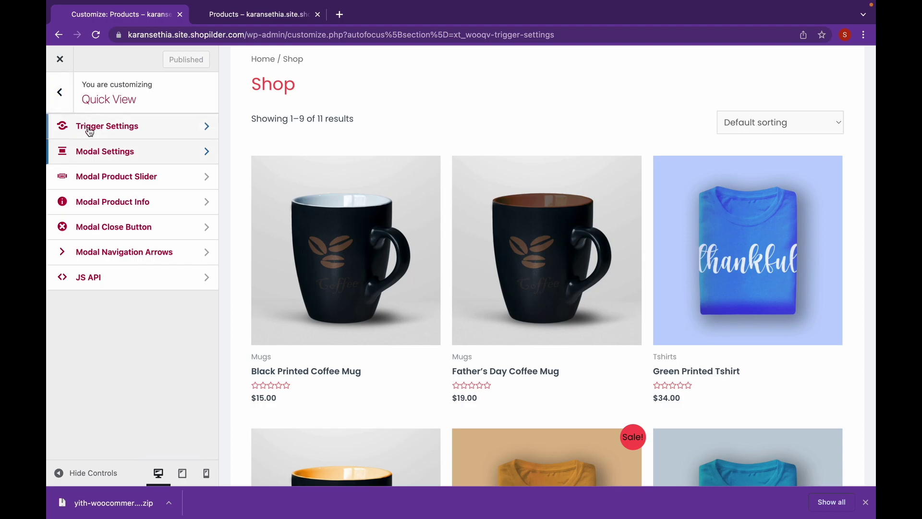
Widen the modal product slider to 446px and preview the Black Printed Coffee Mug quick view
{"action": "left_click", "coordinate": [120, 176]}
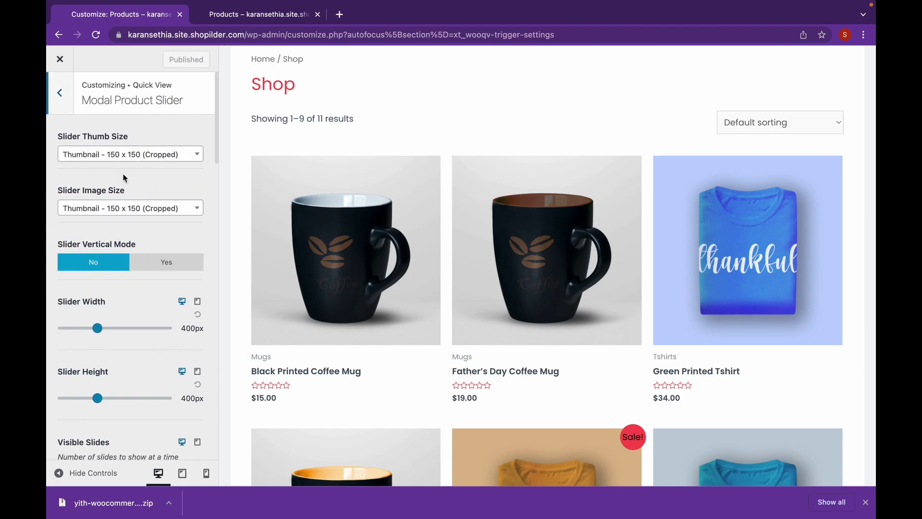
{"action": "scroll", "coordinate": [123, 174], "scroll_direction": "down", "scroll_amount": 1}
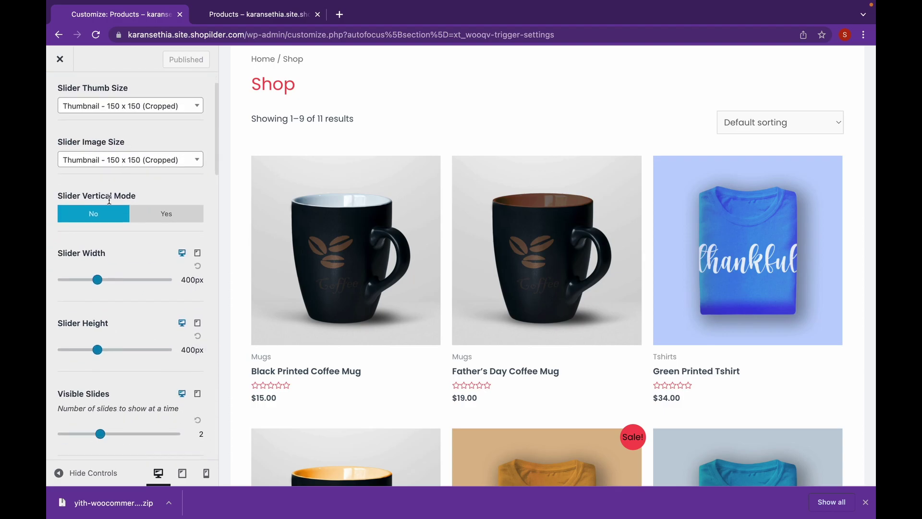
{"action": "left_click_drag", "start_coordinate": [94, 274], "coordinate": [113, 276]}
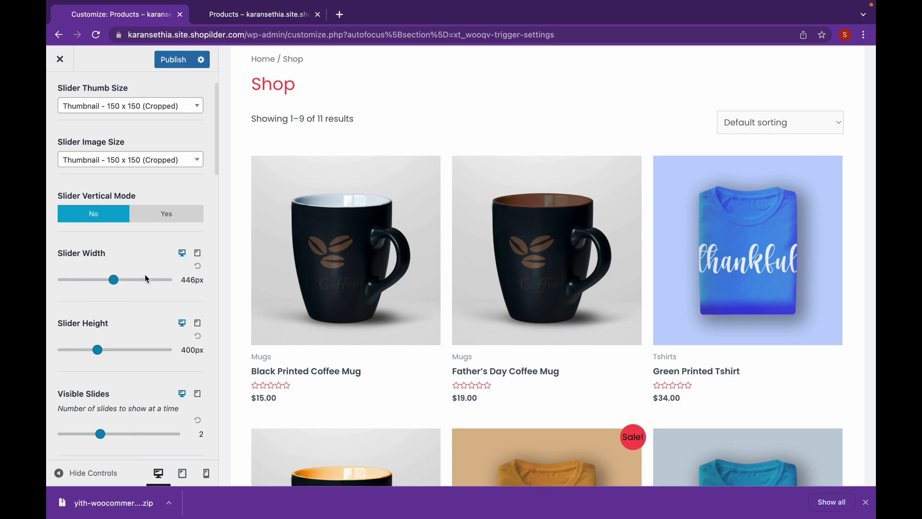
{"action": "mouse_move", "coordinate": [321, 272]}
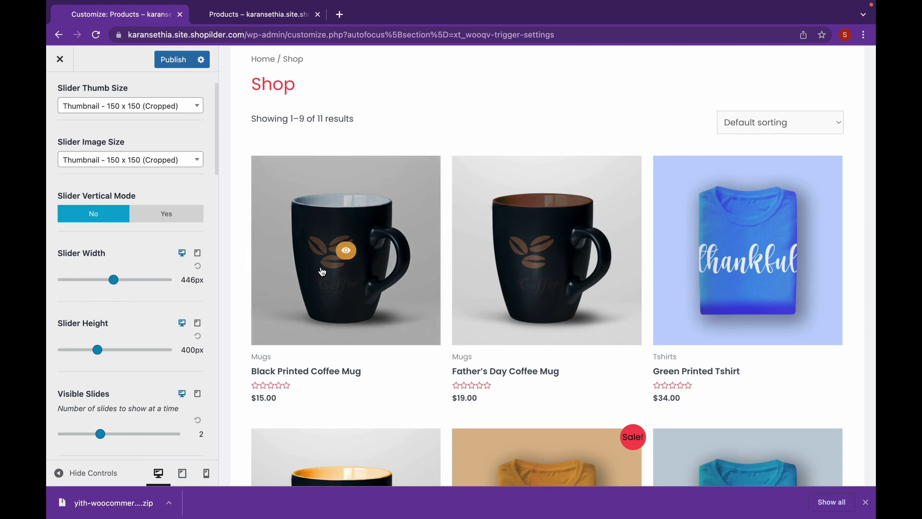
{"action": "left_click", "coordinate": [346, 253]}
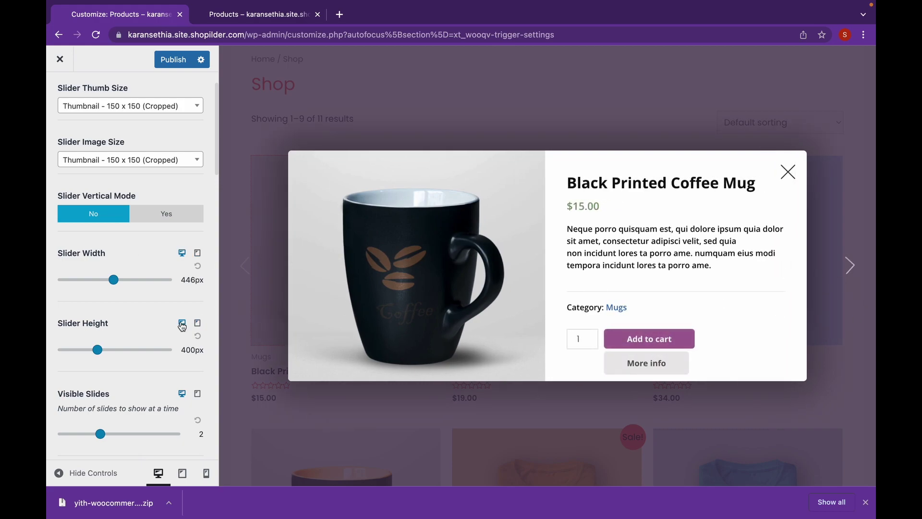
{"action": "scroll", "coordinate": [102, 325], "scroll_direction": "up", "scroll_amount": 1}
{"action": "scroll", "coordinate": [102, 316], "scroll_direction": "down", "scroll_amount": 4}
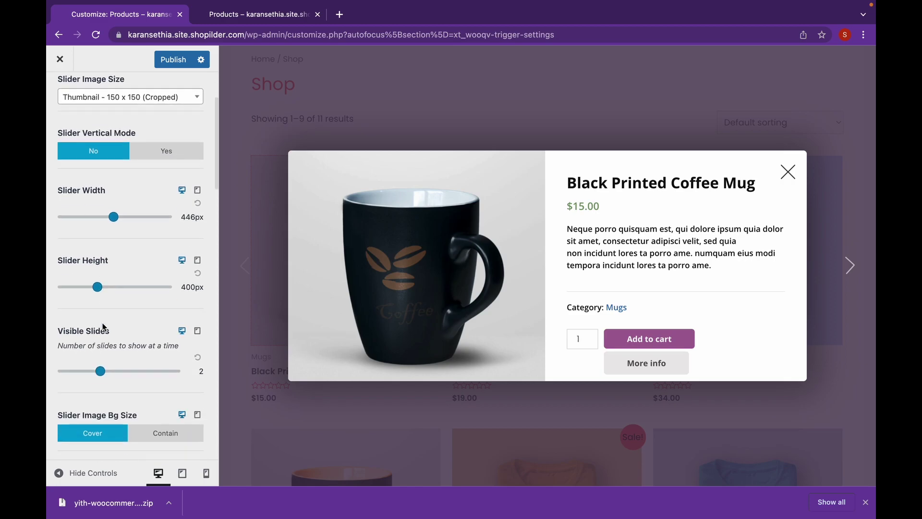
Set Visible Slides to 3 and step through products in the quick view to test
{"action": "left_click", "coordinate": [100, 293]}
{"action": "left_click_drag", "start_coordinate": [100, 294], "coordinate": [138, 294]}
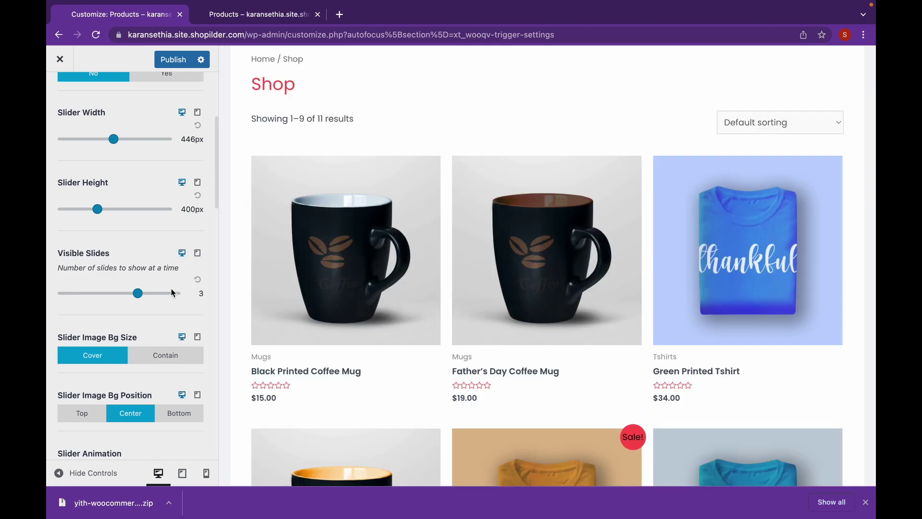
{"action": "mouse_move", "coordinate": [345, 248]}
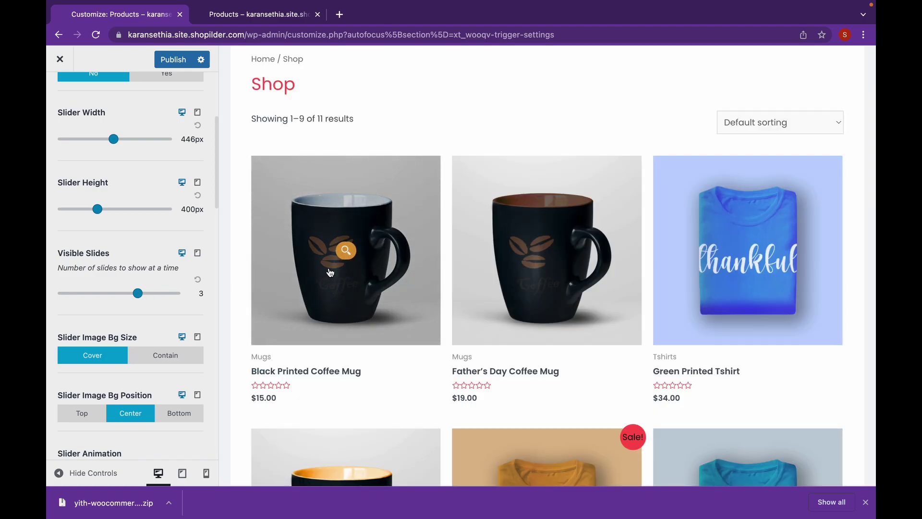
{"action": "left_click", "coordinate": [345, 248]}
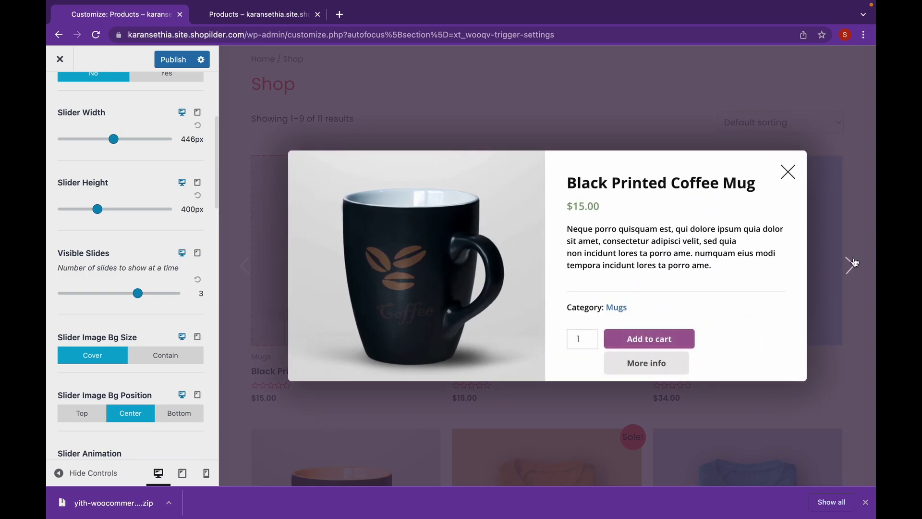
{"action": "left_click", "coordinate": [851, 264]}
{"action": "left_click", "coordinate": [851, 264]}
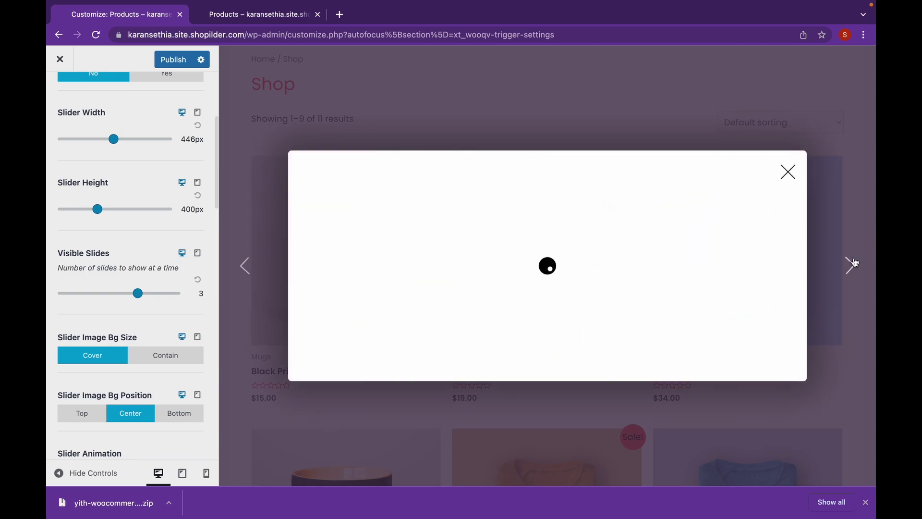
{"action": "left_click", "coordinate": [851, 264]}
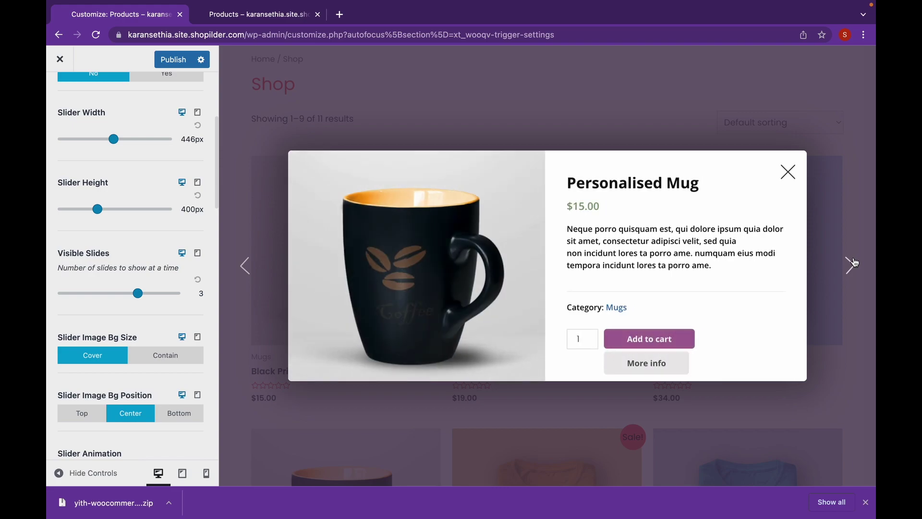
Switch Slider Animation to Fade and test it in the mug's quick view
{"action": "double_click", "coordinate": [197, 293]}
{"action": "left_click", "coordinate": [197, 298]}
{"action": "scroll", "coordinate": [197, 299], "scroll_direction": "down", "scroll_amount": 5}
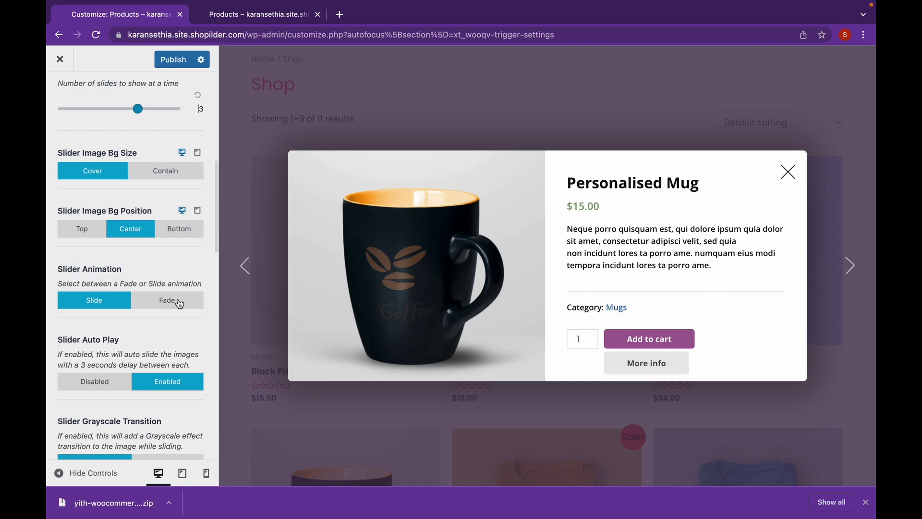
{"action": "left_click", "coordinate": [179, 303]}
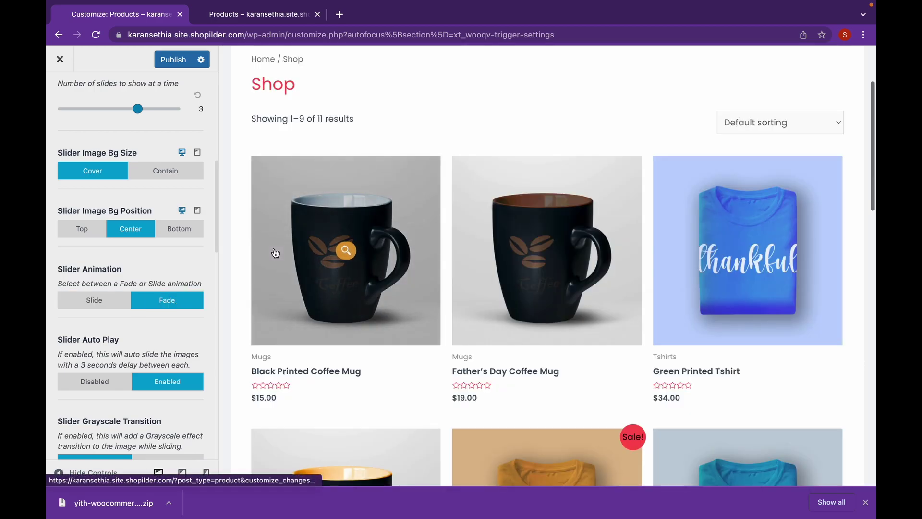
{"action": "left_click", "coordinate": [345, 250]}
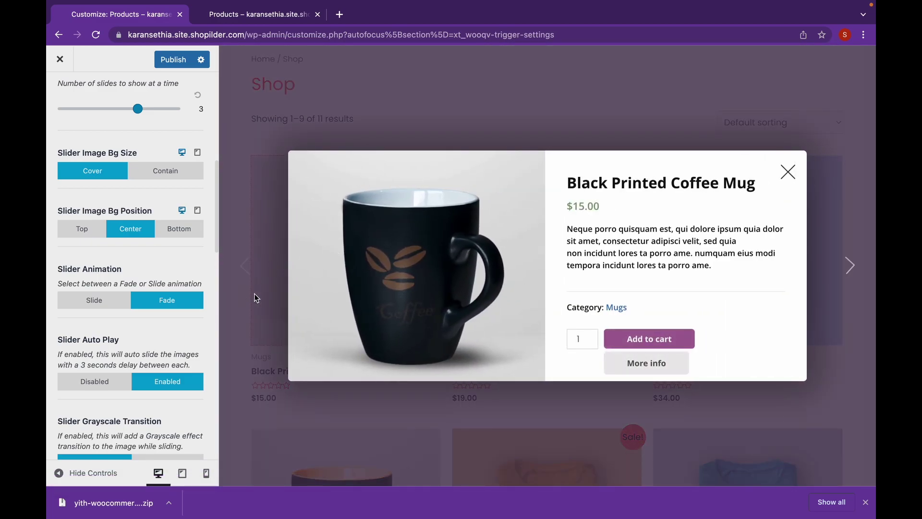
{"action": "left_click", "coordinate": [845, 264]}
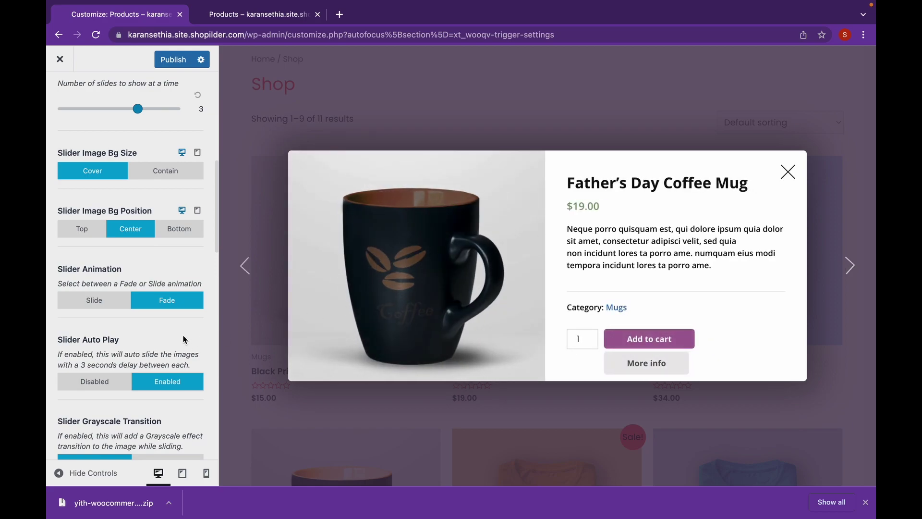
Publish the slider settings changes
{"action": "scroll", "coordinate": [184, 339], "scroll_direction": "down", "scroll_amount": 5}
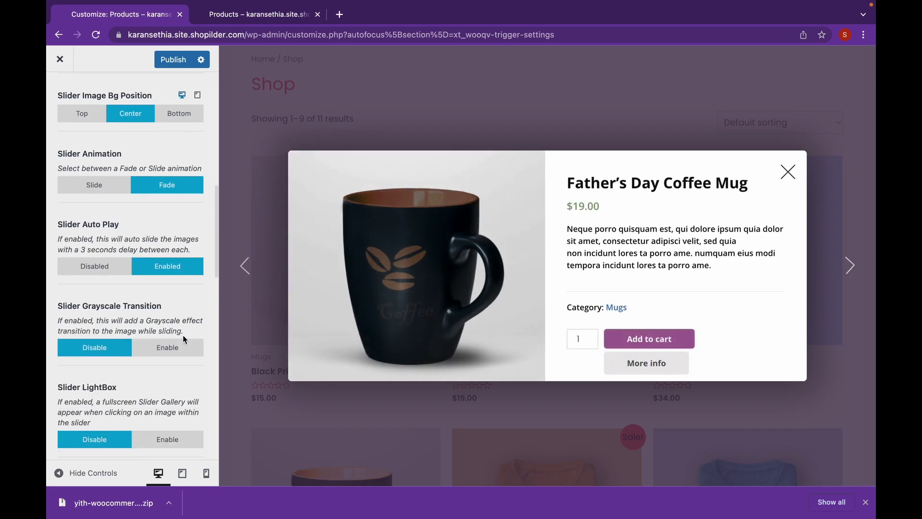
{"action": "scroll", "coordinate": [184, 338], "scroll_direction": "down", "scroll_amount": 3}
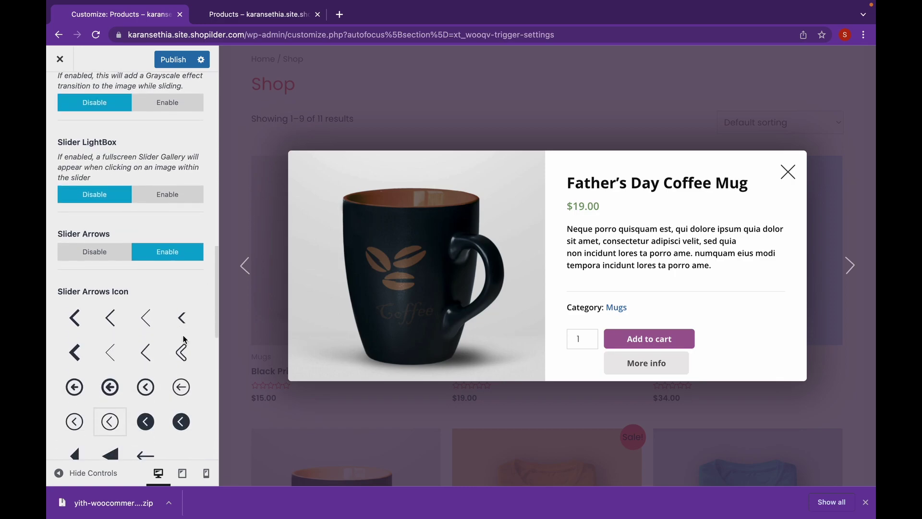
{"action": "scroll", "coordinate": [183, 339], "scroll_direction": "down", "scroll_amount": 5}
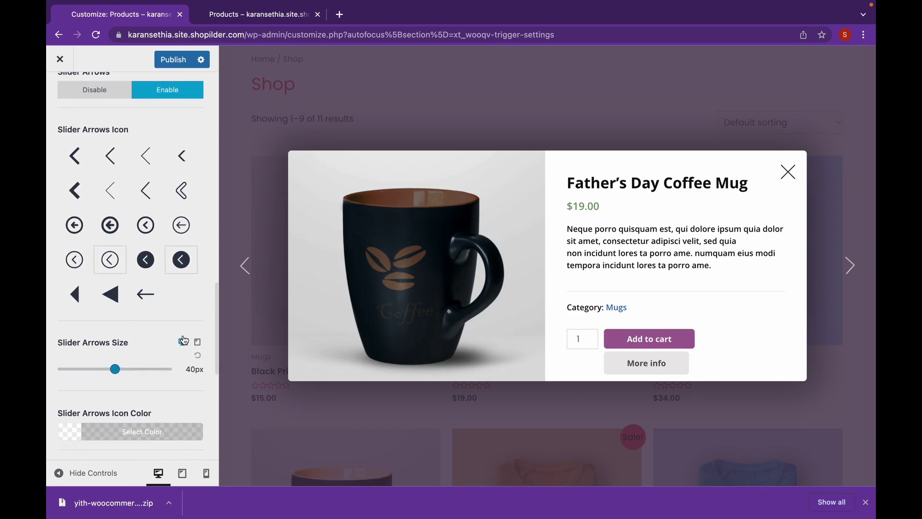
{"action": "scroll", "coordinate": [183, 339], "scroll_direction": "up", "scroll_amount": 7}
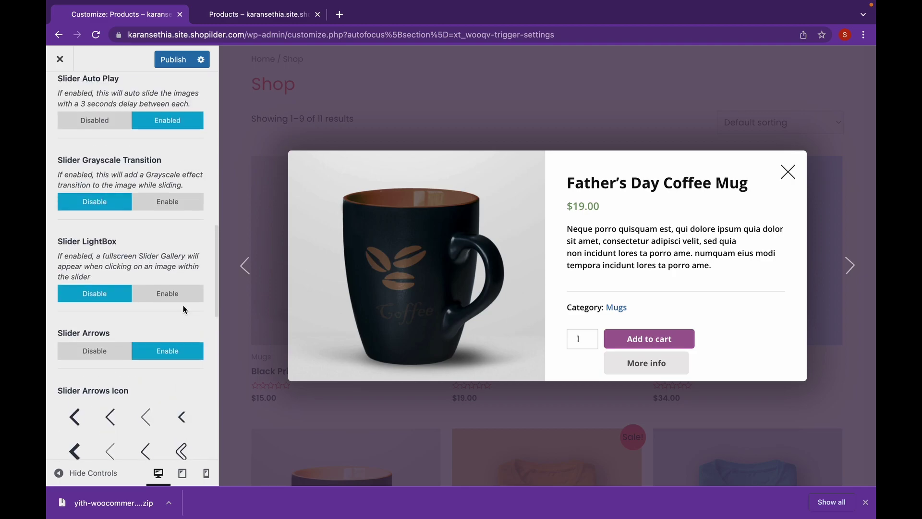
{"action": "left_click", "coordinate": [185, 59]}
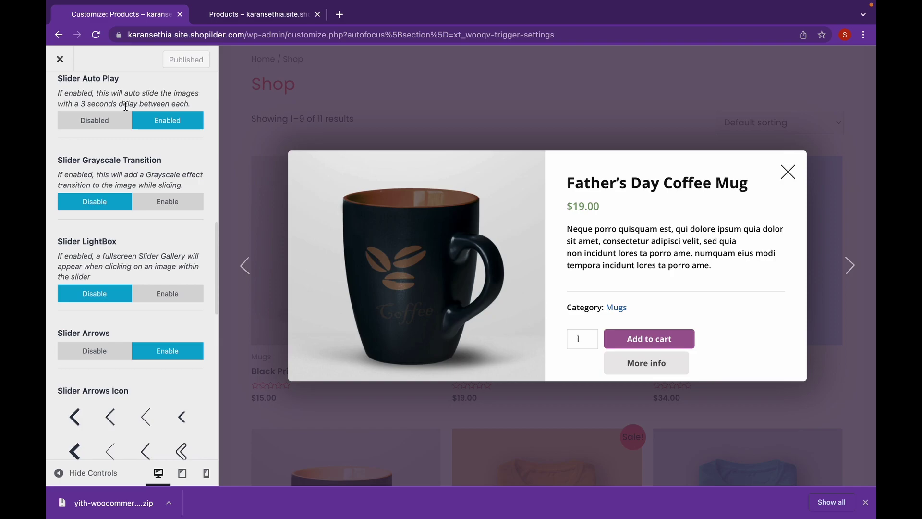
Reload the Customizer and go to the Modal Product Info settings
{"action": "left_click", "coordinate": [65, 61]}
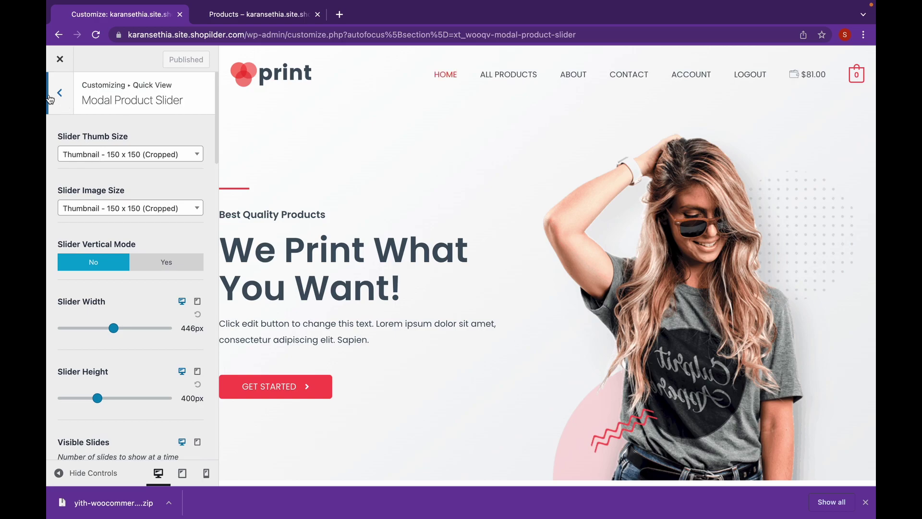
{"action": "left_click", "coordinate": [53, 101]}
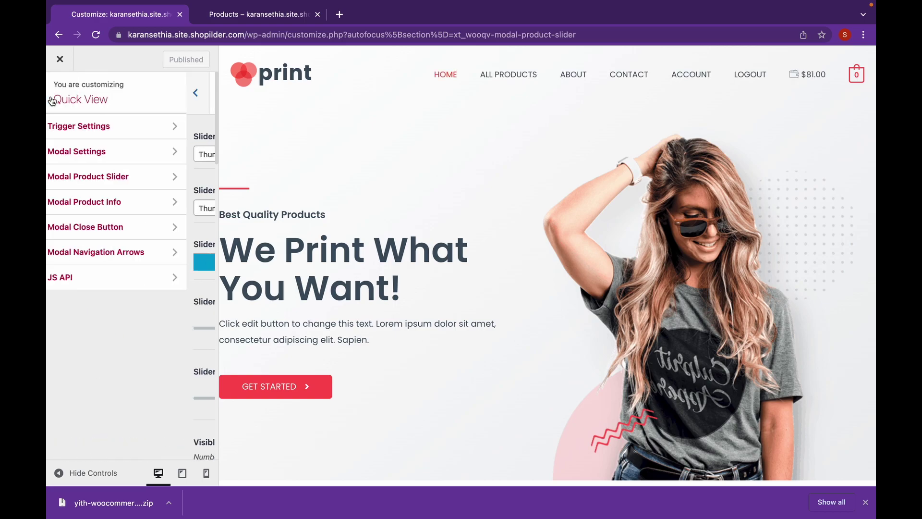
{"action": "left_click", "coordinate": [169, 203]}
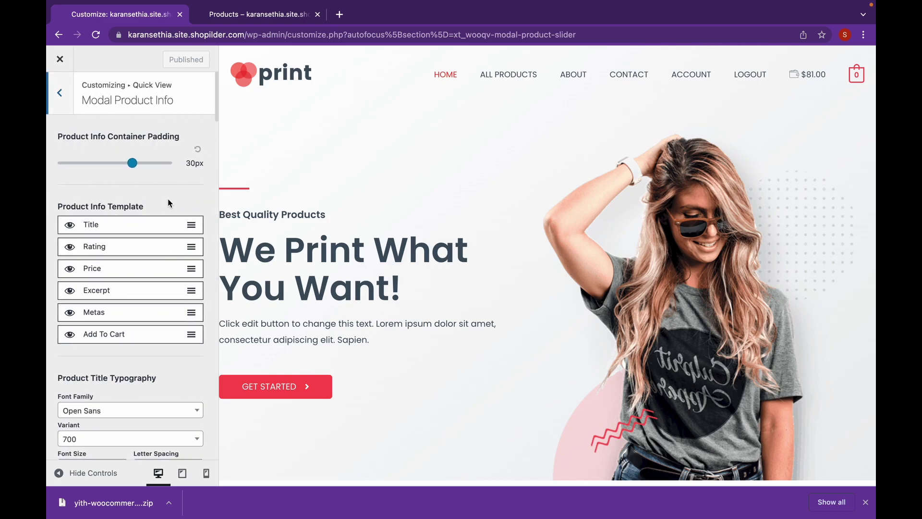
{"action": "scroll", "coordinate": [169, 203], "scroll_direction": "down", "scroll_amount": 5}
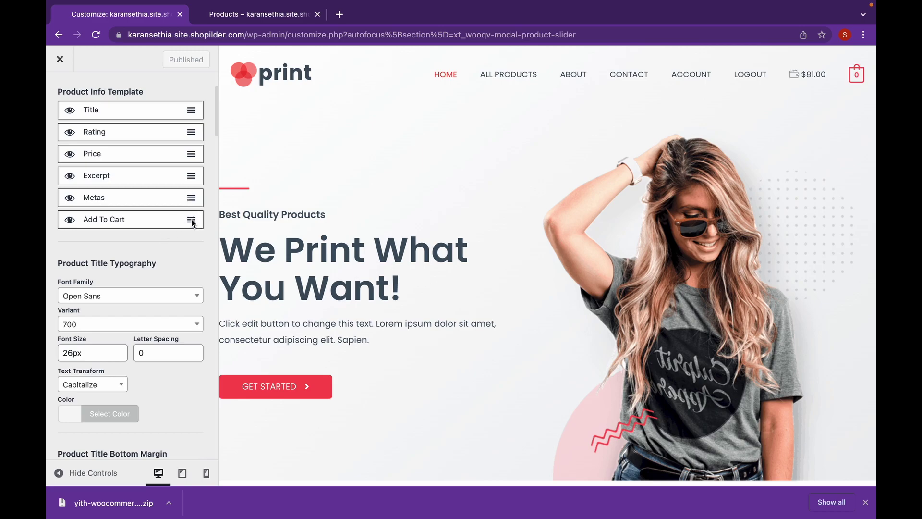
Hide Metas, keep Add To Cart shown, and check the coffee mug's quick view on ALL PRODUCTS
{"action": "left_click", "coordinate": [70, 221]}
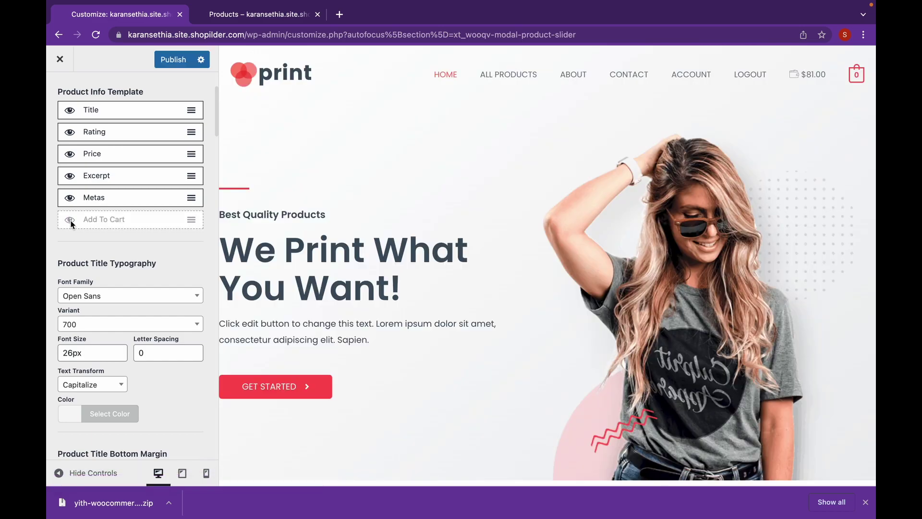
{"action": "left_click", "coordinate": [505, 81]}
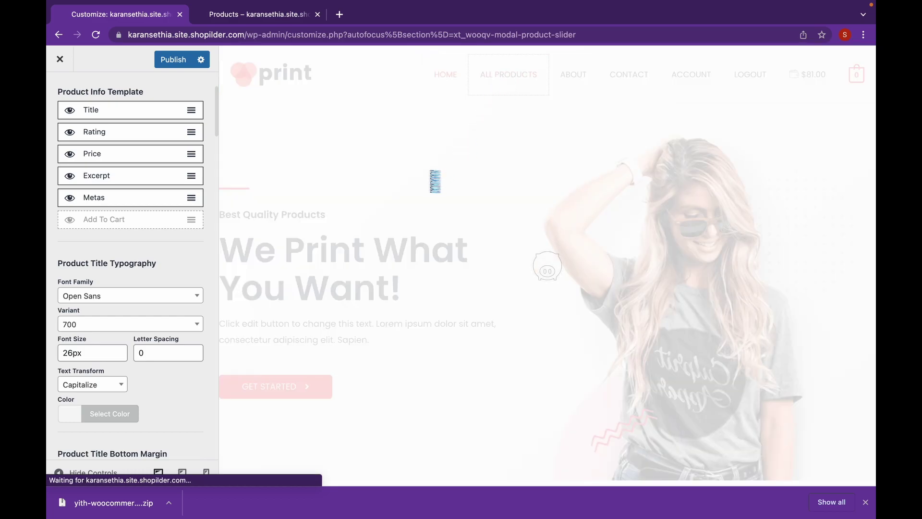
{"action": "left_click", "coordinate": [68, 198]}
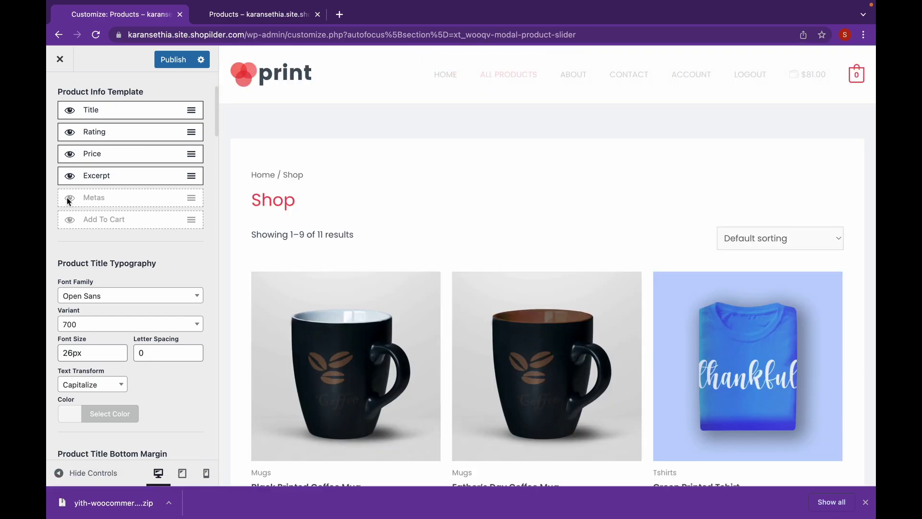
{"action": "left_click", "coordinate": [346, 368]}
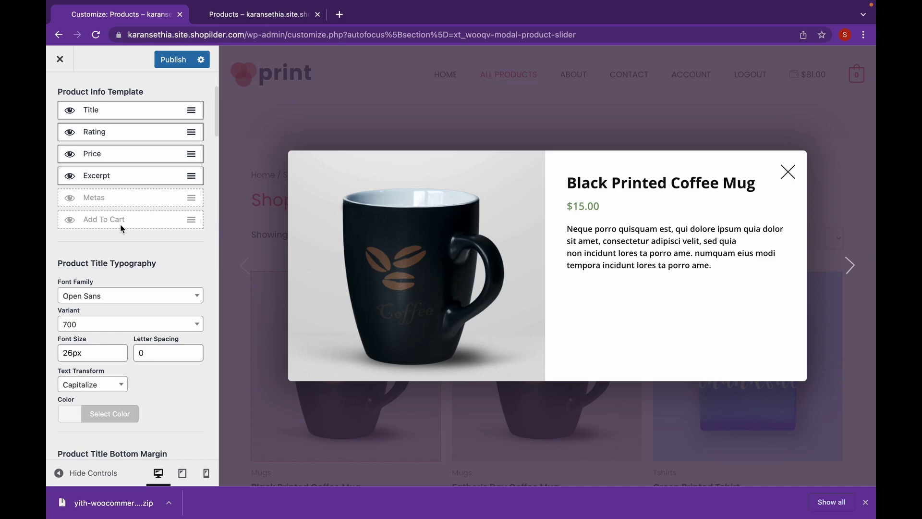
{"action": "scroll", "coordinate": [120, 223], "scroll_direction": "down", "scroll_amount": 2}
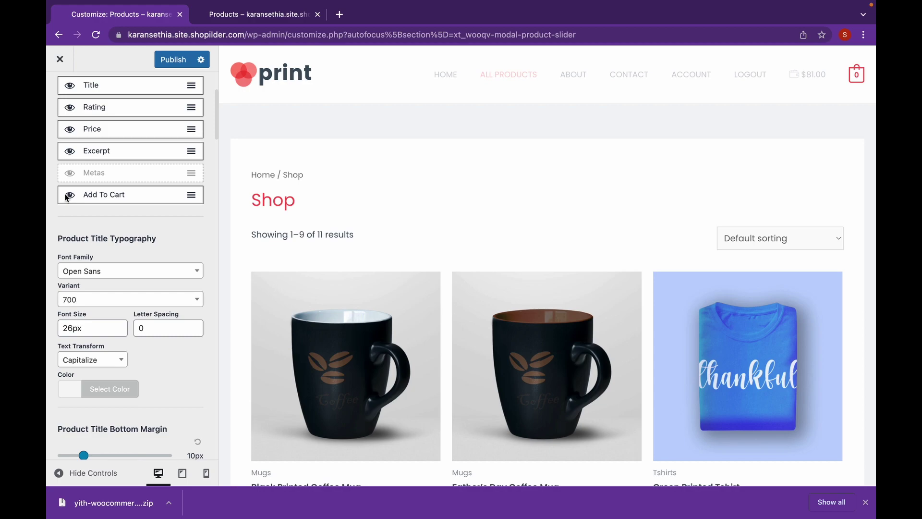
{"action": "scroll", "coordinate": [90, 230], "scroll_direction": "down", "scroll_amount": 5}
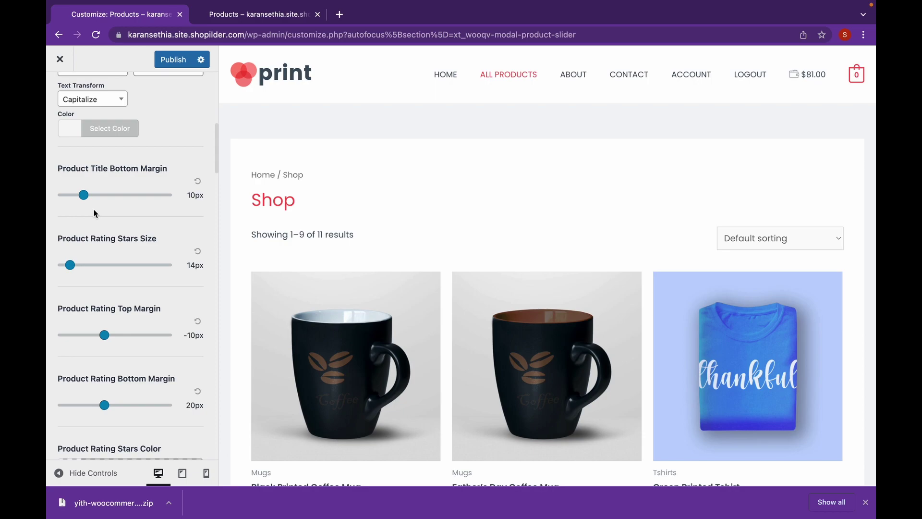
{"action": "scroll", "coordinate": [94, 213], "scroll_direction": "down", "scroll_amount": 3}
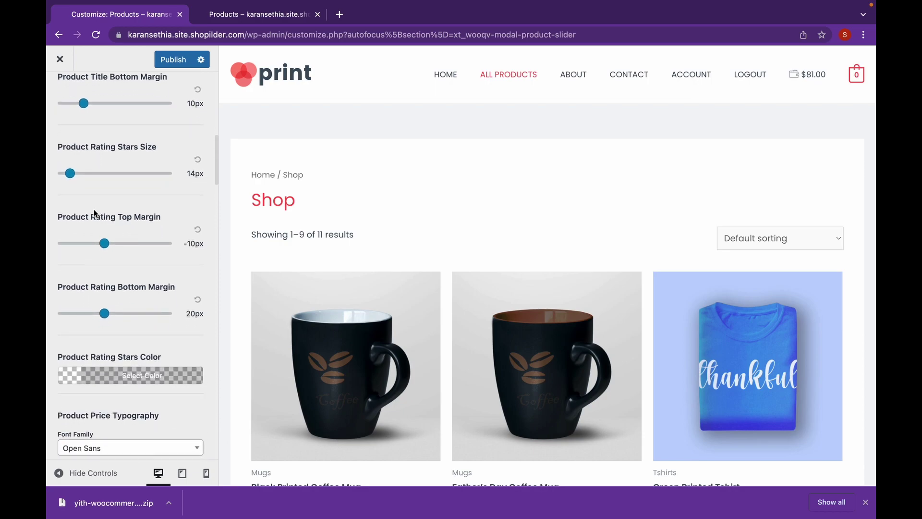
{"action": "scroll", "coordinate": [111, 219], "scroll_direction": "up", "scroll_amount": 6}
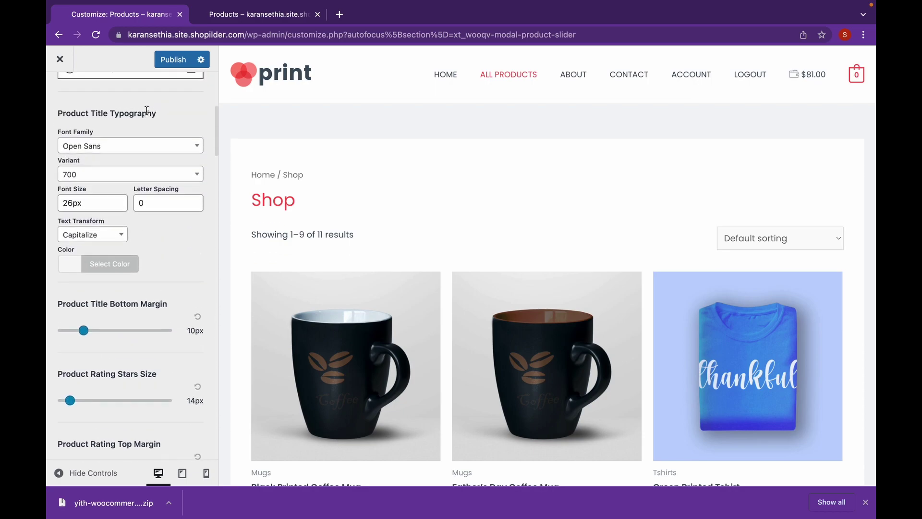
{"action": "scroll", "coordinate": [149, 101], "scroll_direction": "up", "scroll_amount": 2}
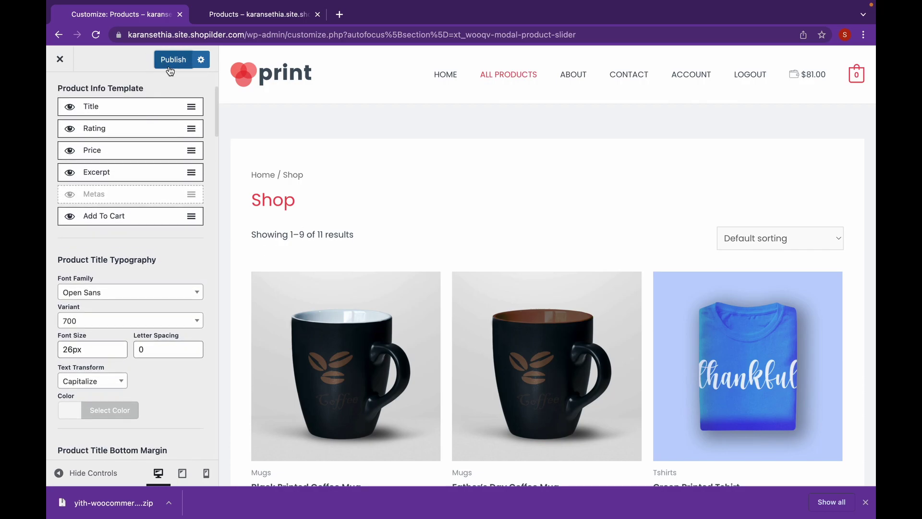
{"action": "scroll", "coordinate": [166, 144], "scroll_direction": "up", "scroll_amount": 3}
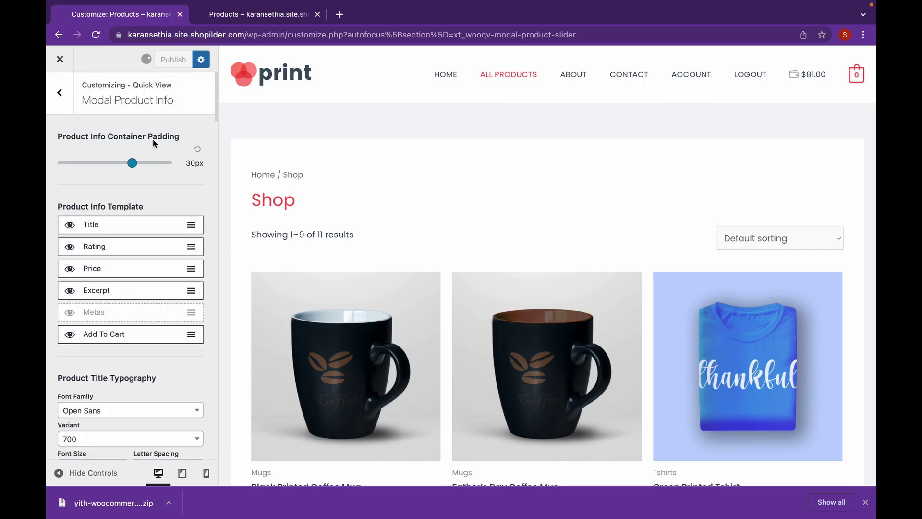
Set the Modal Close Button icon size to 23px, preview it on the mug, and publish
{"action": "left_click", "coordinate": [60, 92]}
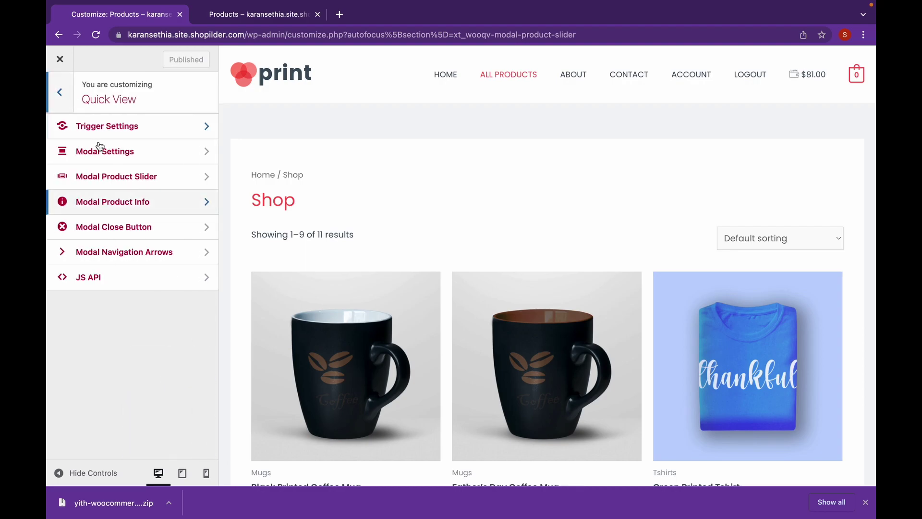
{"action": "left_click", "coordinate": [181, 235]}
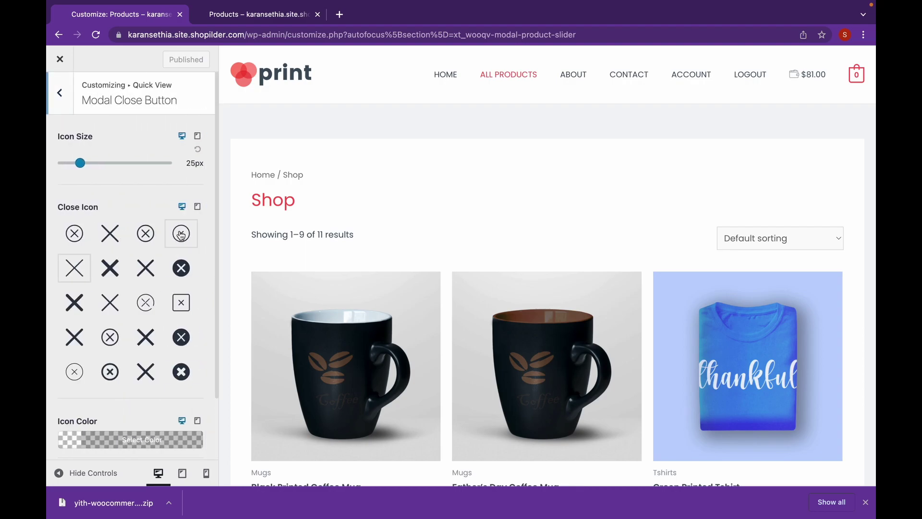
{"action": "scroll", "coordinate": [128, 297], "scroll_direction": "down", "scroll_amount": 3}
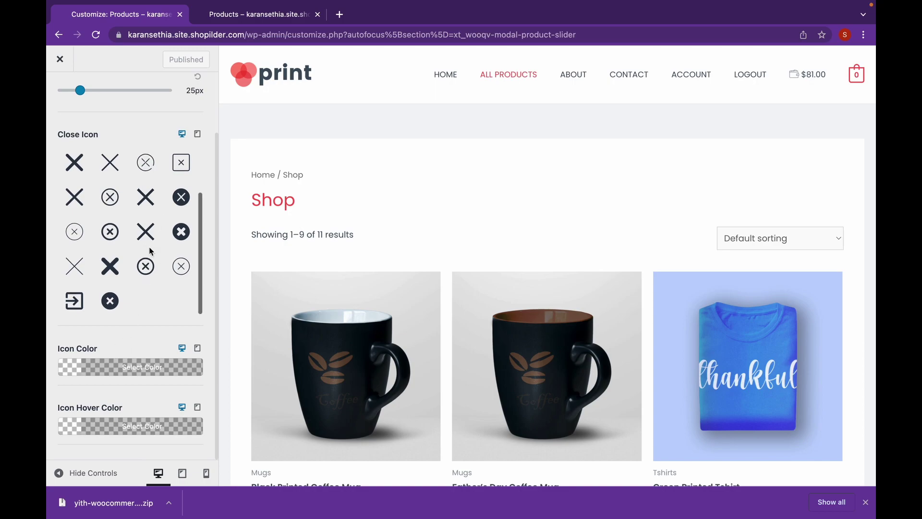
{"action": "scroll", "coordinate": [144, 240], "scroll_direction": "up", "scroll_amount": 3}
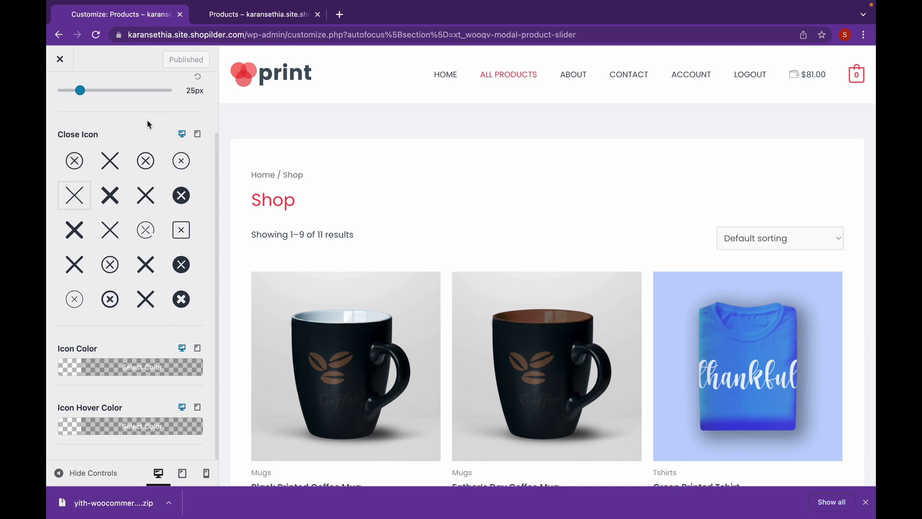
{"action": "scroll", "coordinate": [146, 124], "scroll_direction": "up", "scroll_amount": 3}
{"action": "left_click_drag", "start_coordinate": [81, 163], "coordinate": [96, 164]}
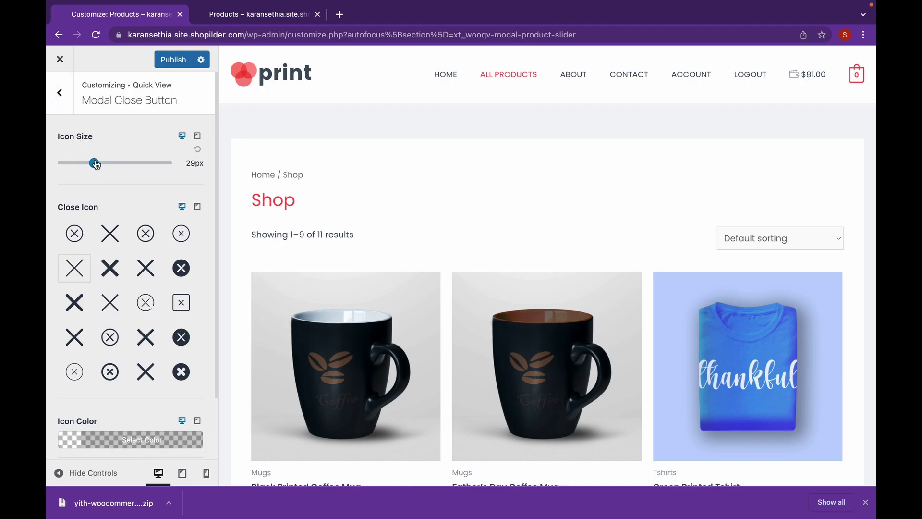
{"action": "left_click", "coordinate": [345, 366]}
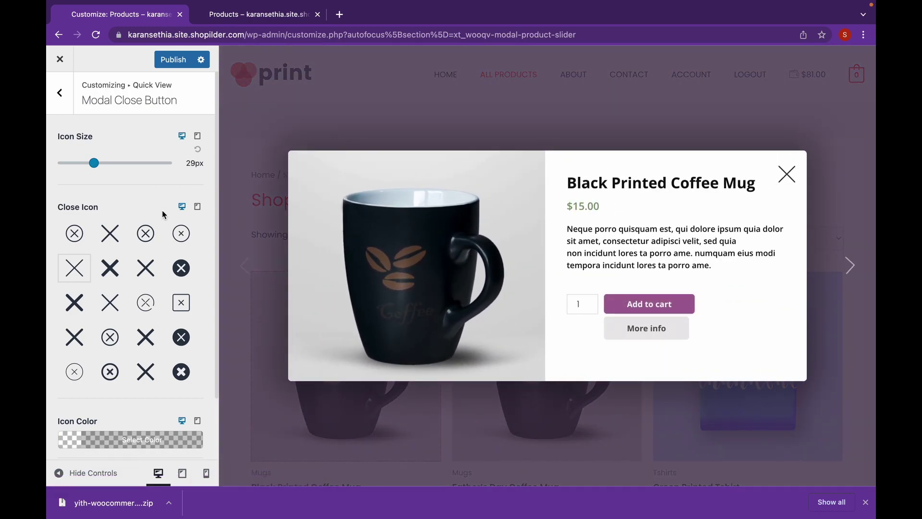
{"action": "left_click", "coordinate": [74, 163]}
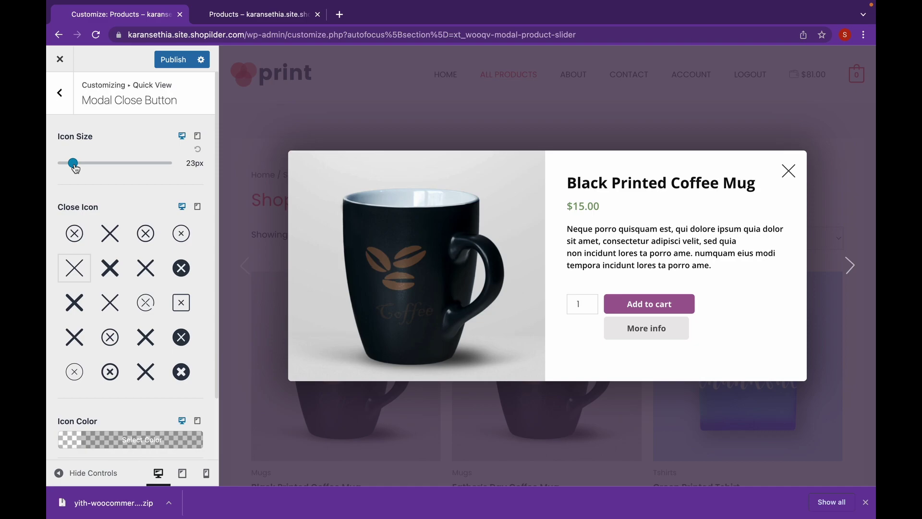
{"action": "left_click", "coordinate": [173, 69]}
Set the Modal Navigation Arrows icon size to 43px and publish
{"action": "left_click", "coordinate": [60, 93]}
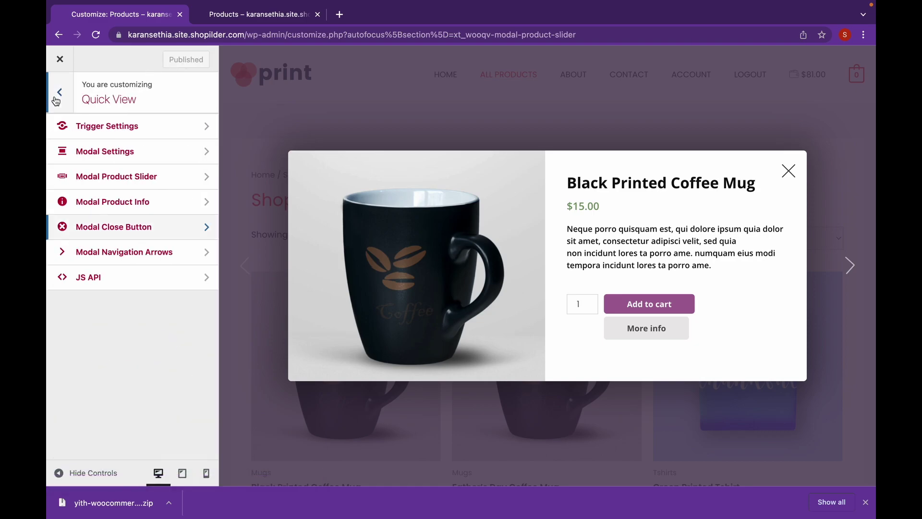
{"action": "left_click", "coordinate": [134, 258]}
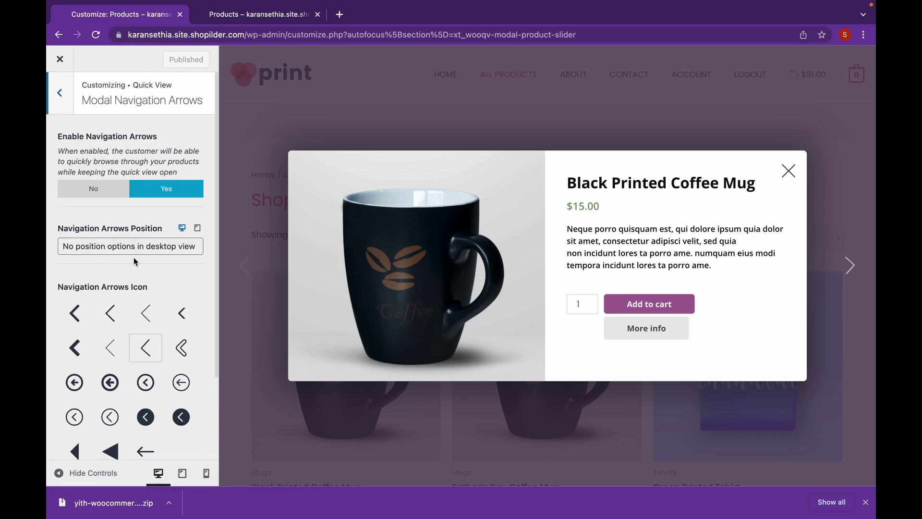
{"action": "scroll", "coordinate": [134, 259], "scroll_direction": "down", "scroll_amount": 2}
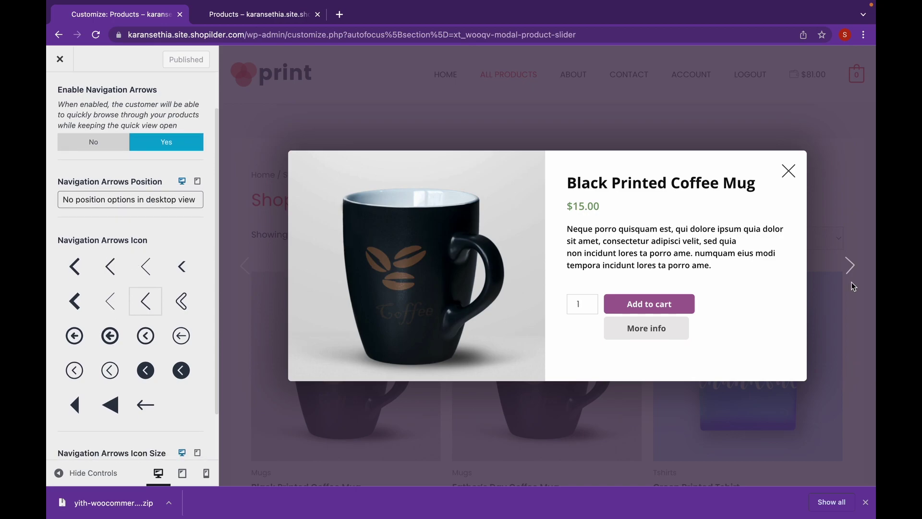
{"action": "scroll", "coordinate": [178, 339], "scroll_direction": "down", "scroll_amount": 2}
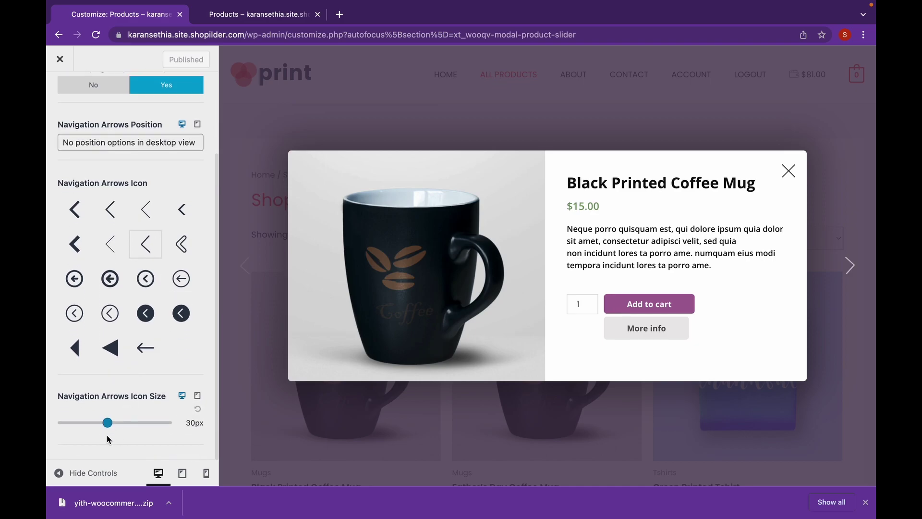
{"action": "left_click_drag", "start_coordinate": [109, 426], "coordinate": [146, 430]}
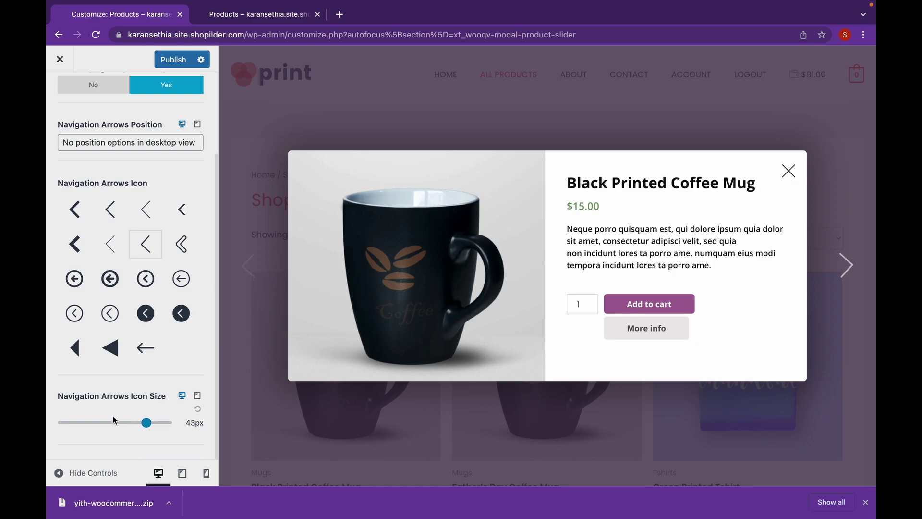
{"action": "left_click", "coordinate": [181, 60]}
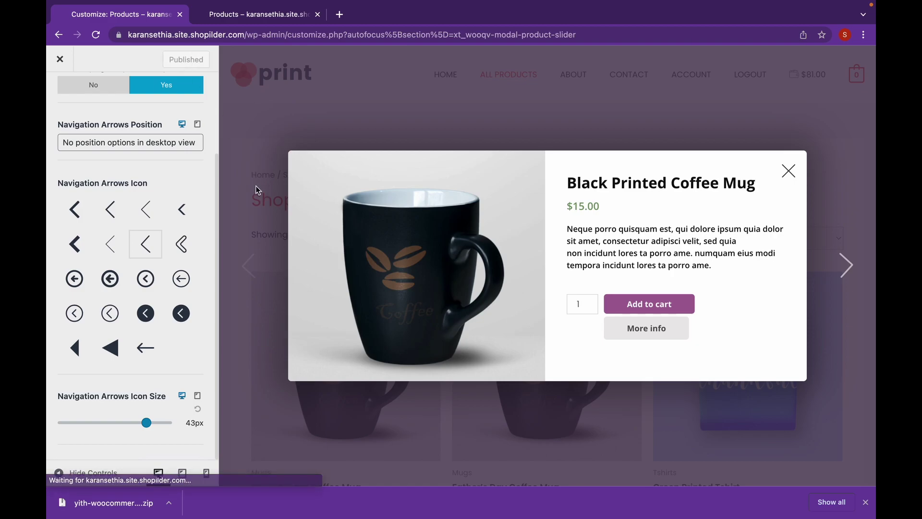
On the live shop, page the quick view from Black Printed Coffee Mug to Green Printed Tshirt, then close it
{"action": "left_click", "coordinate": [271, 21]}
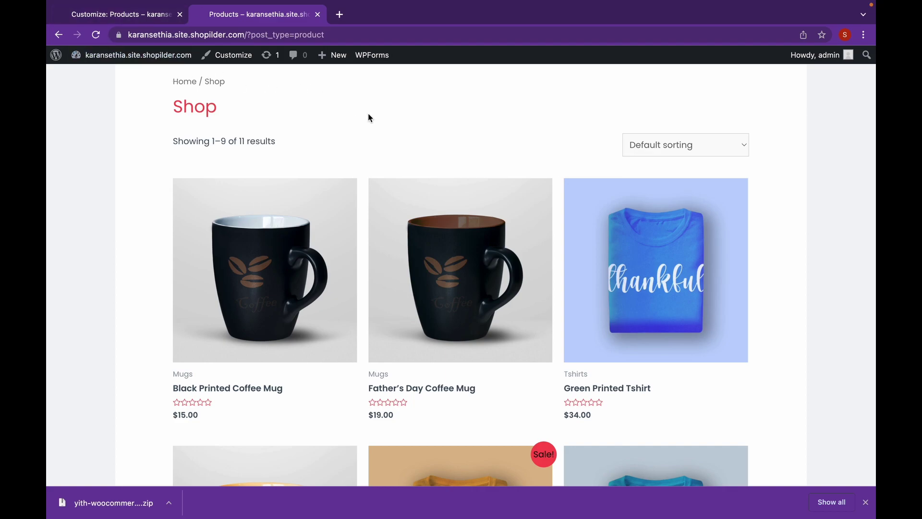
{"action": "left_click", "coordinate": [269, 272]}
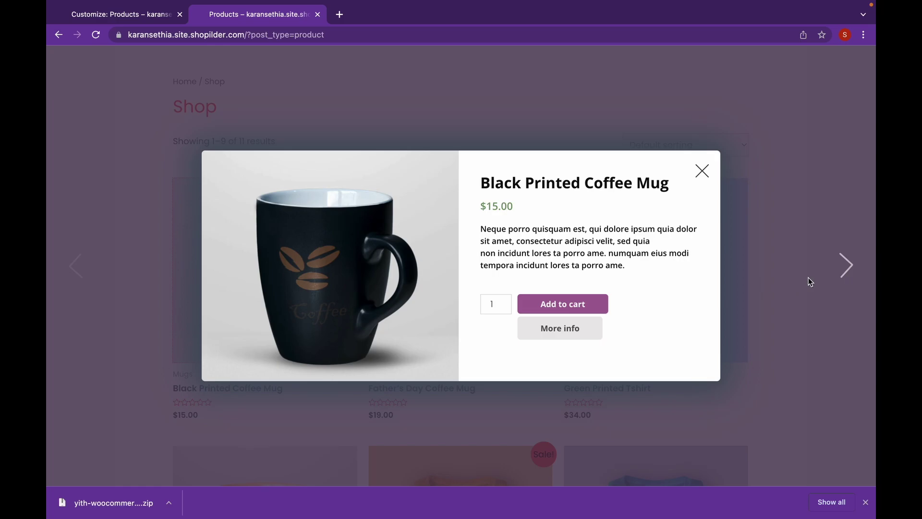
{"action": "left_click", "coordinate": [850, 265]}
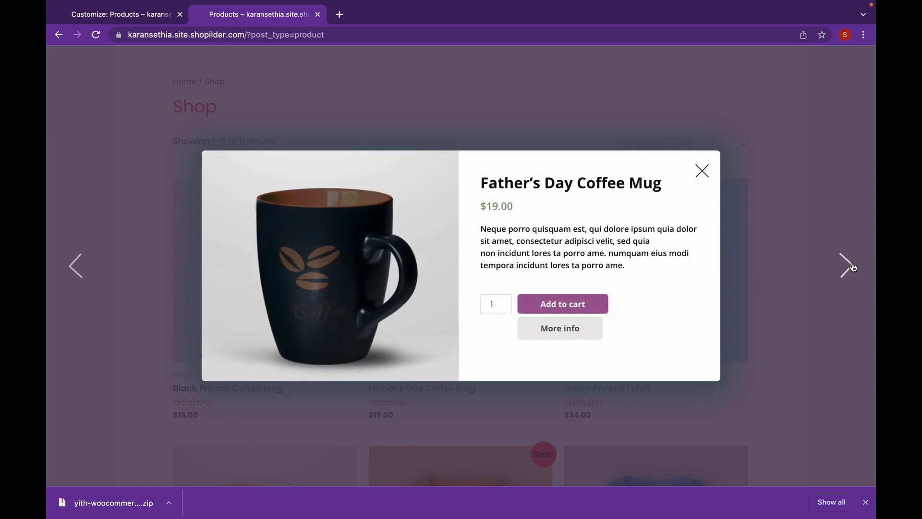
{"action": "left_click", "coordinate": [851, 265]}
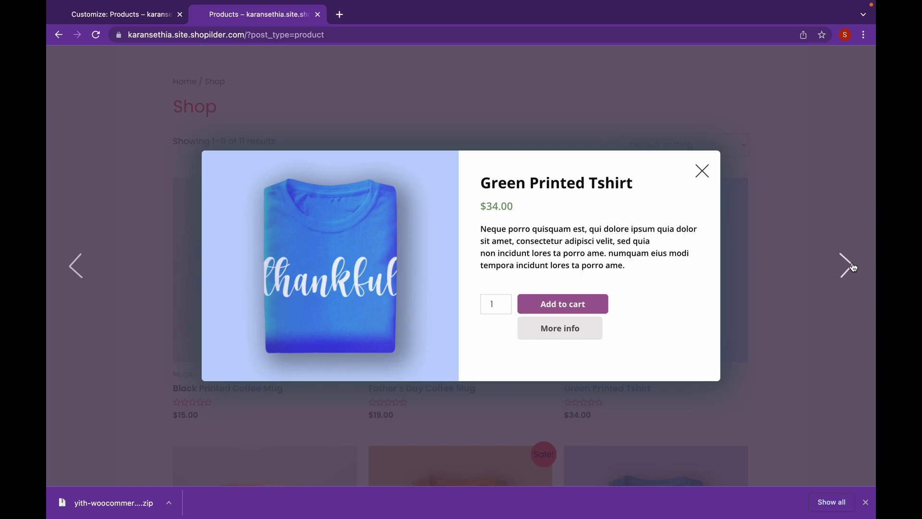
{"action": "left_click", "coordinate": [747, 175]}
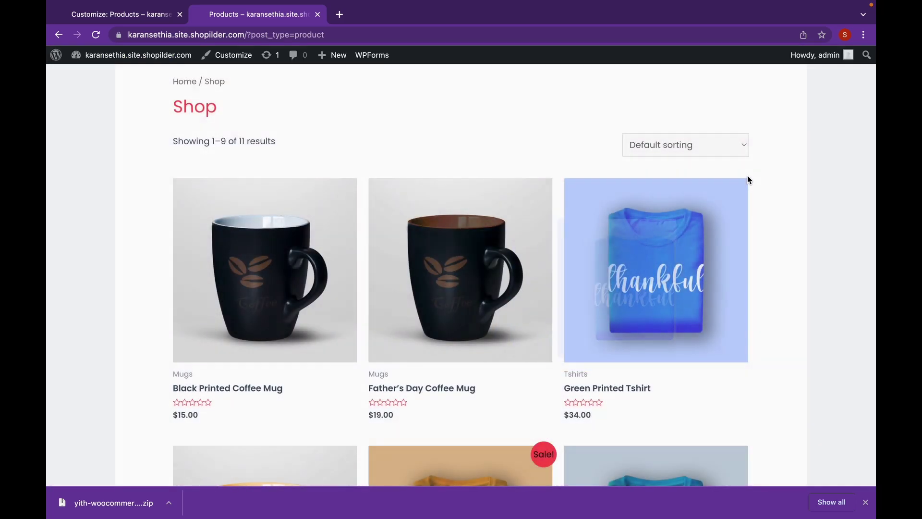